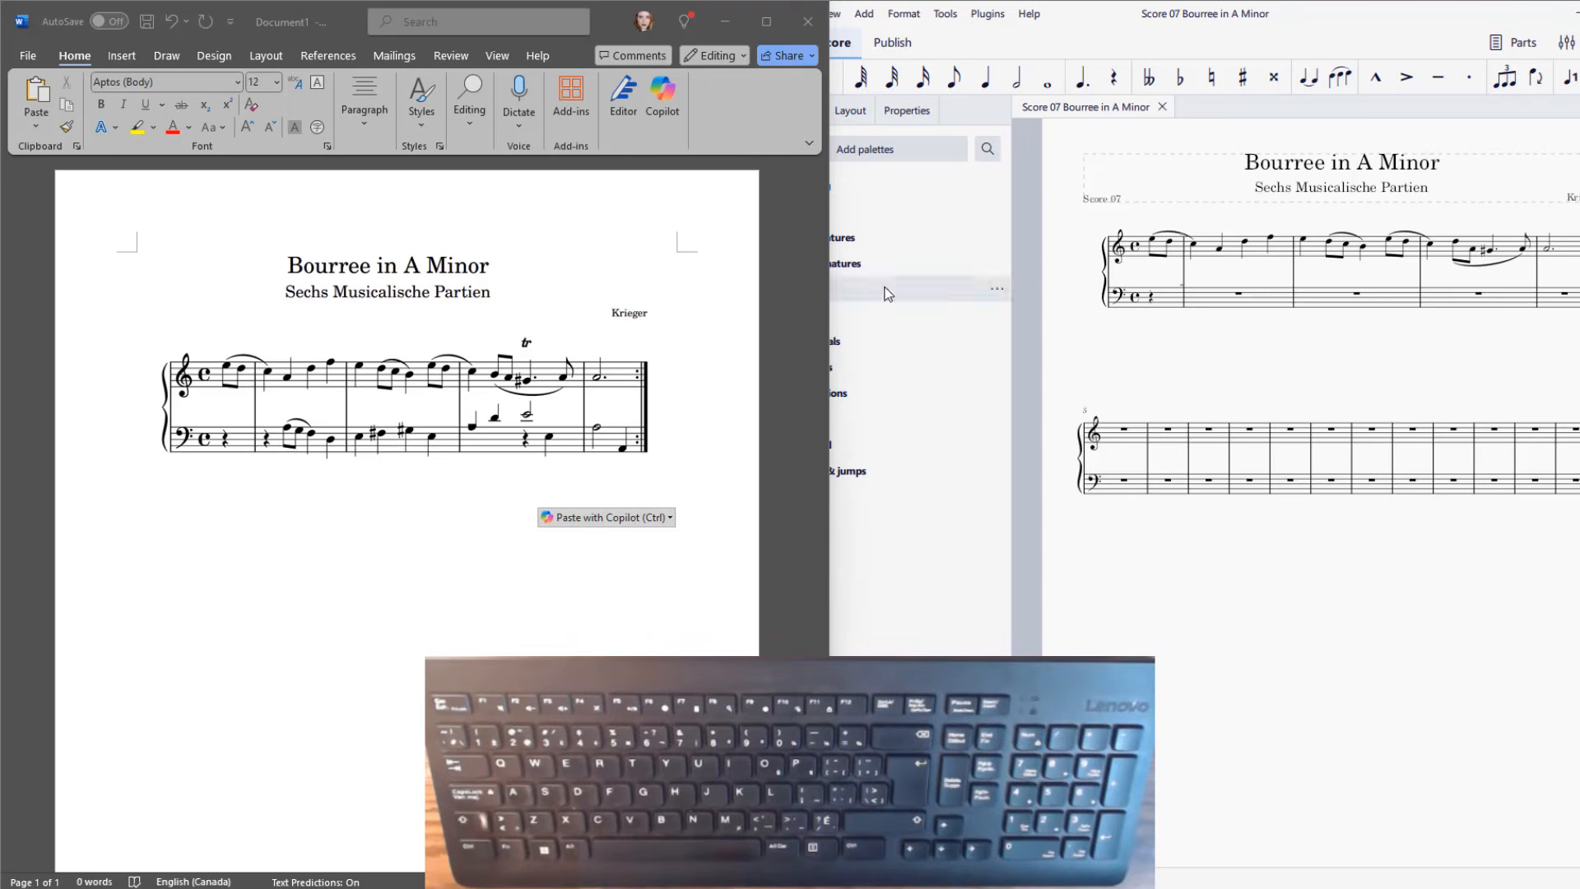
In the first full bass measure, enter a quarter rest, eighth notes A and G, and quarter notes F and D.
click(1223, 301)
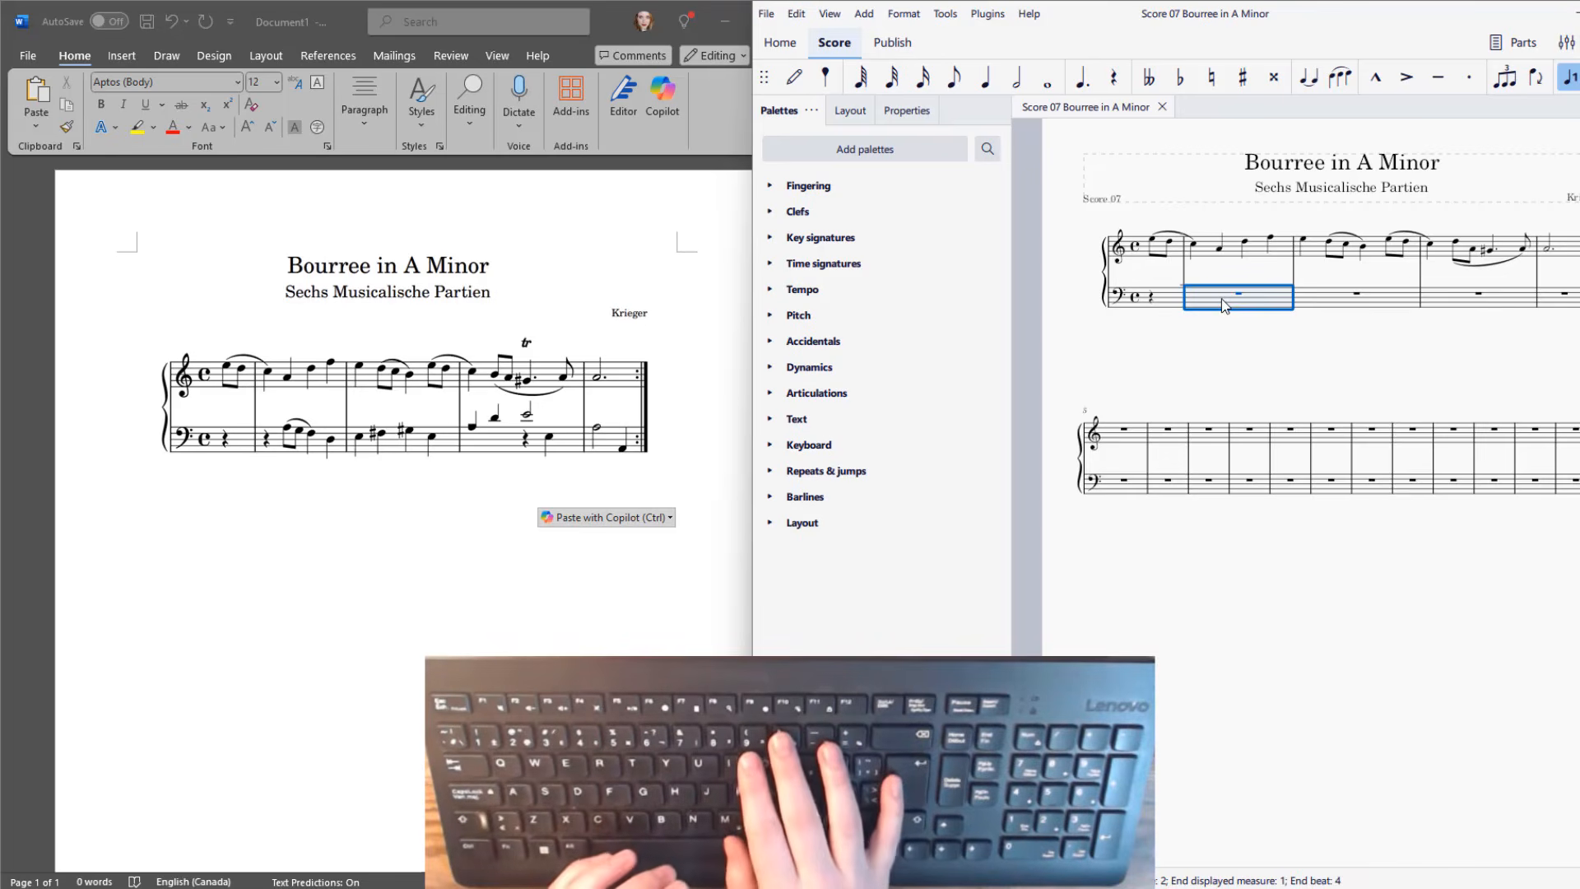
key(n)
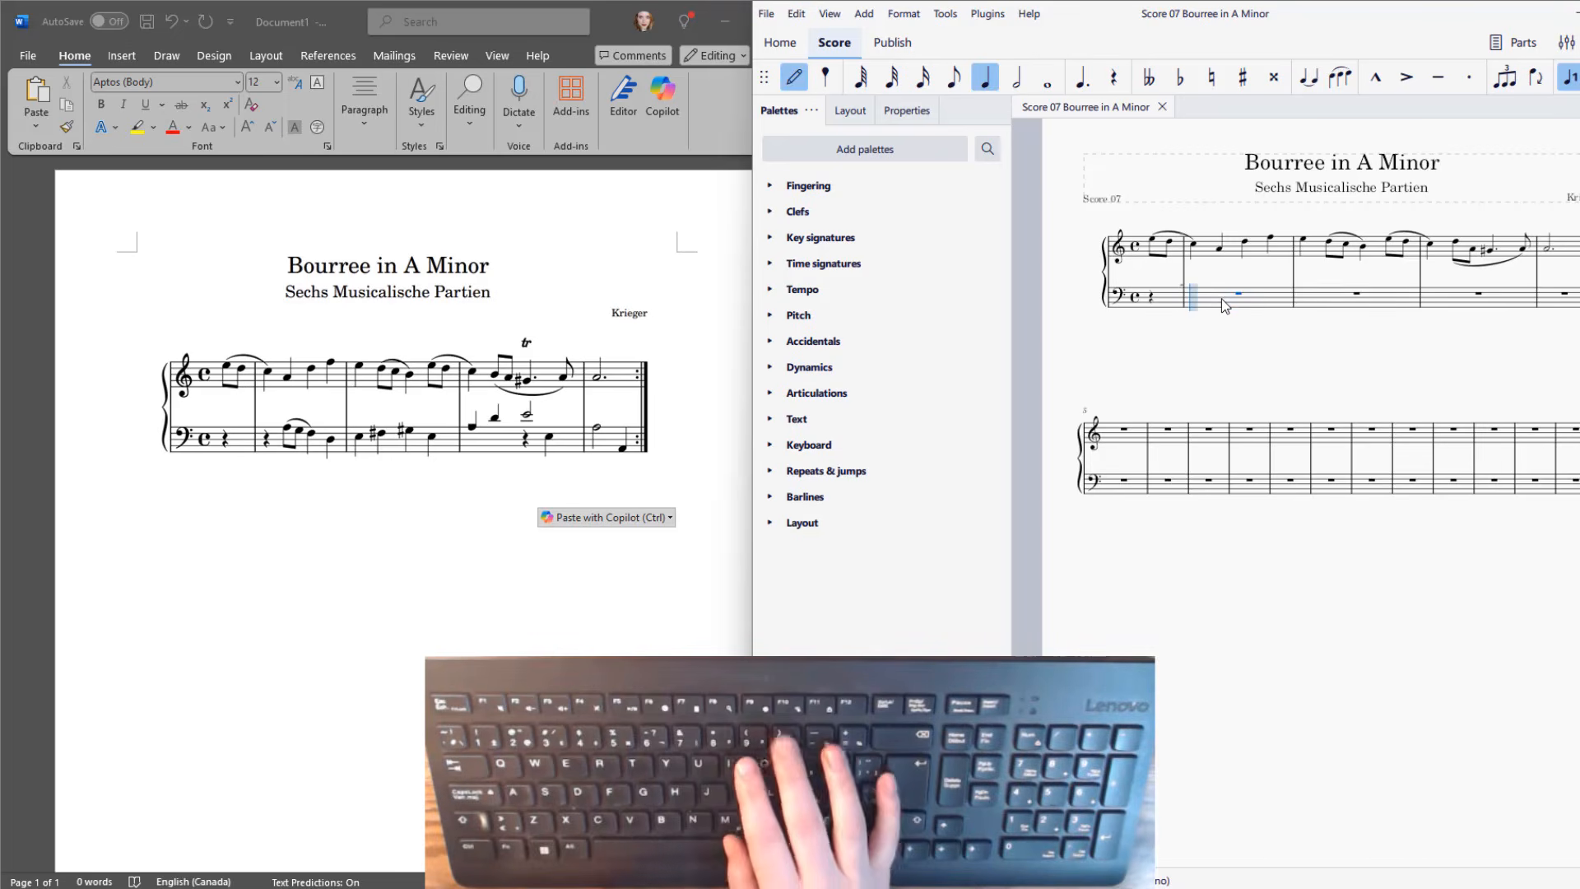
key(0)
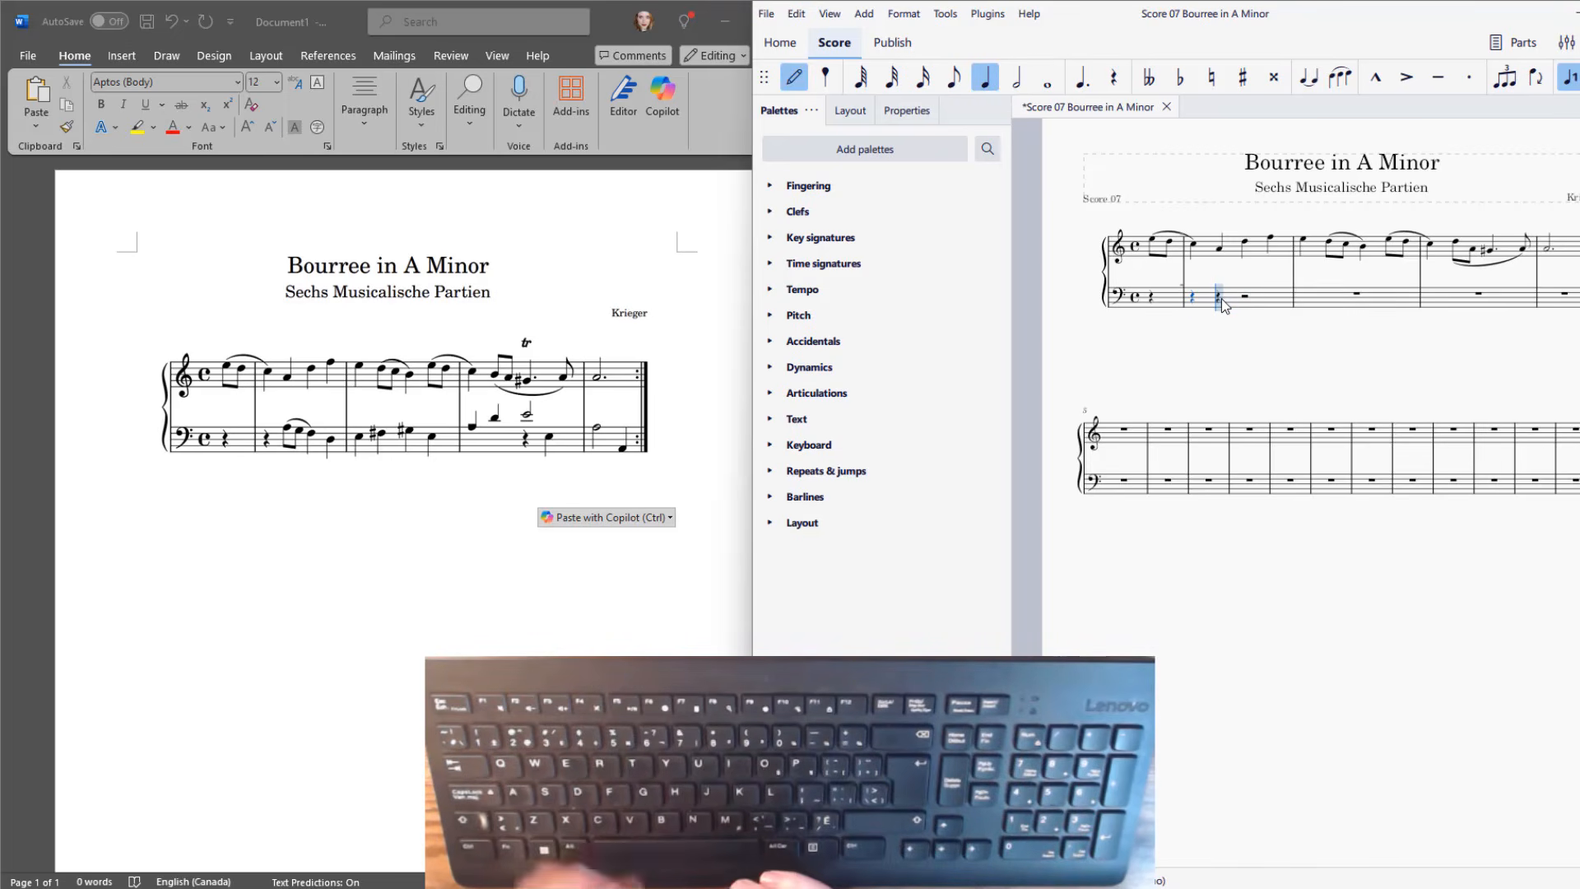
key(4)
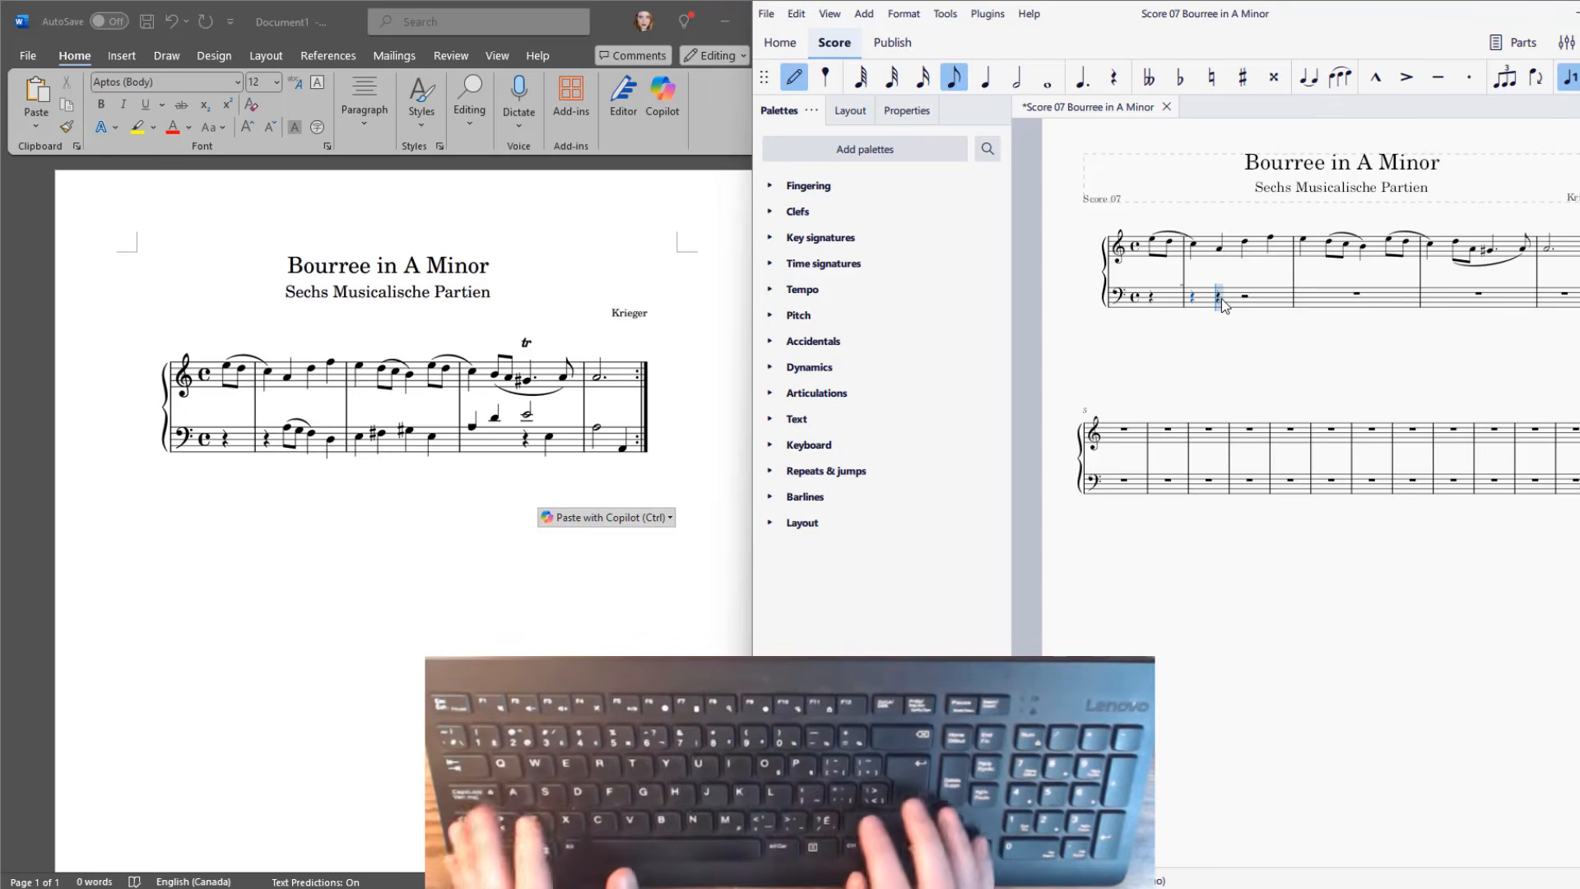
key(a)
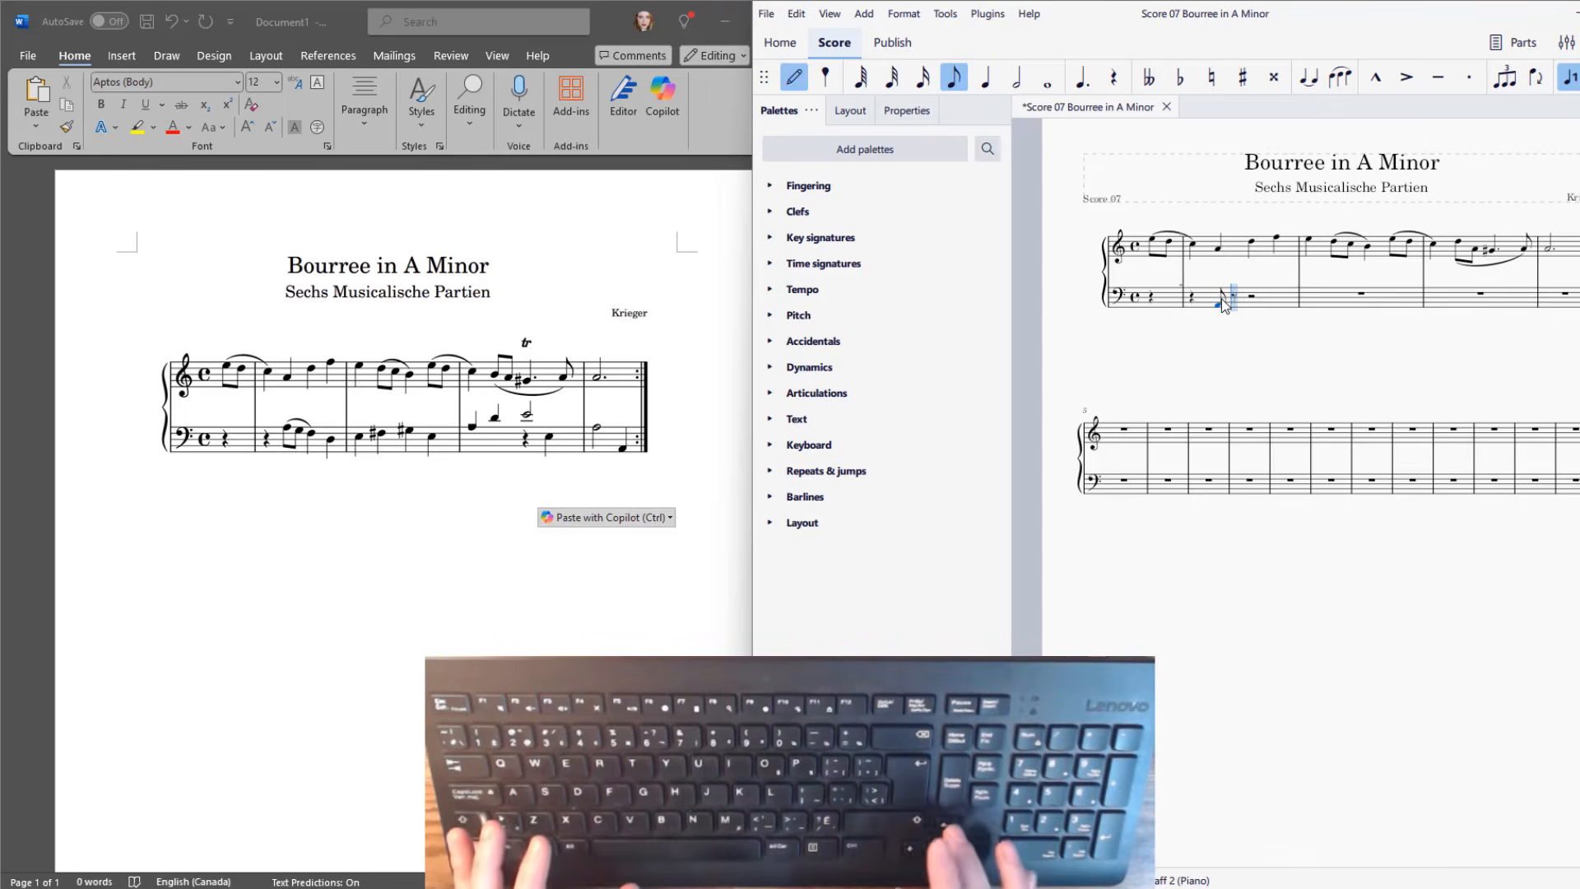
key(ctrl+Up)
key(g)
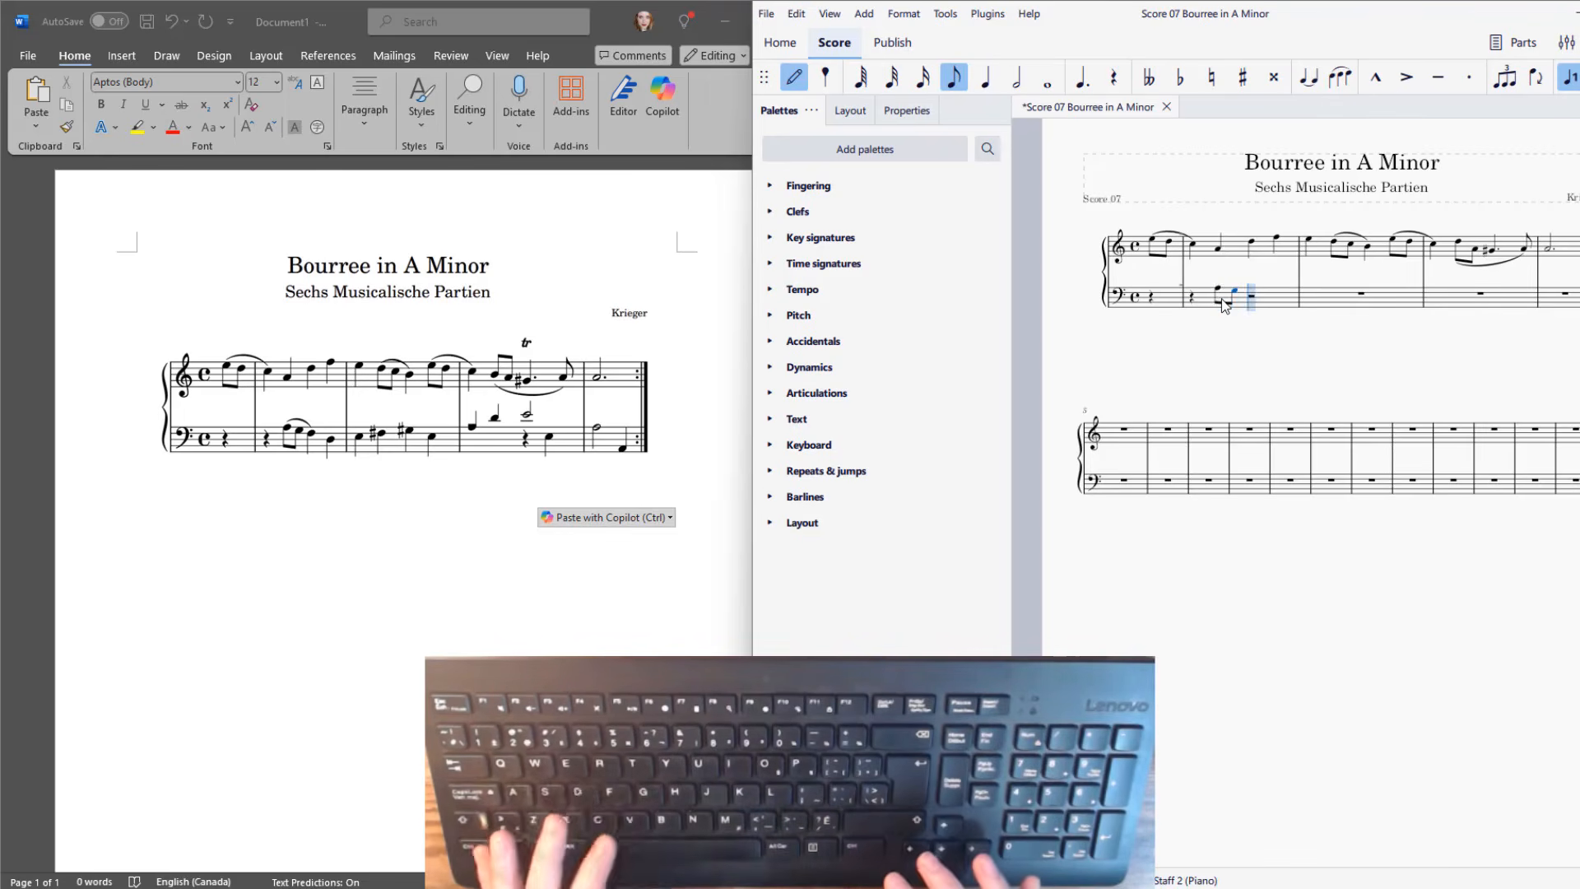
key(5)
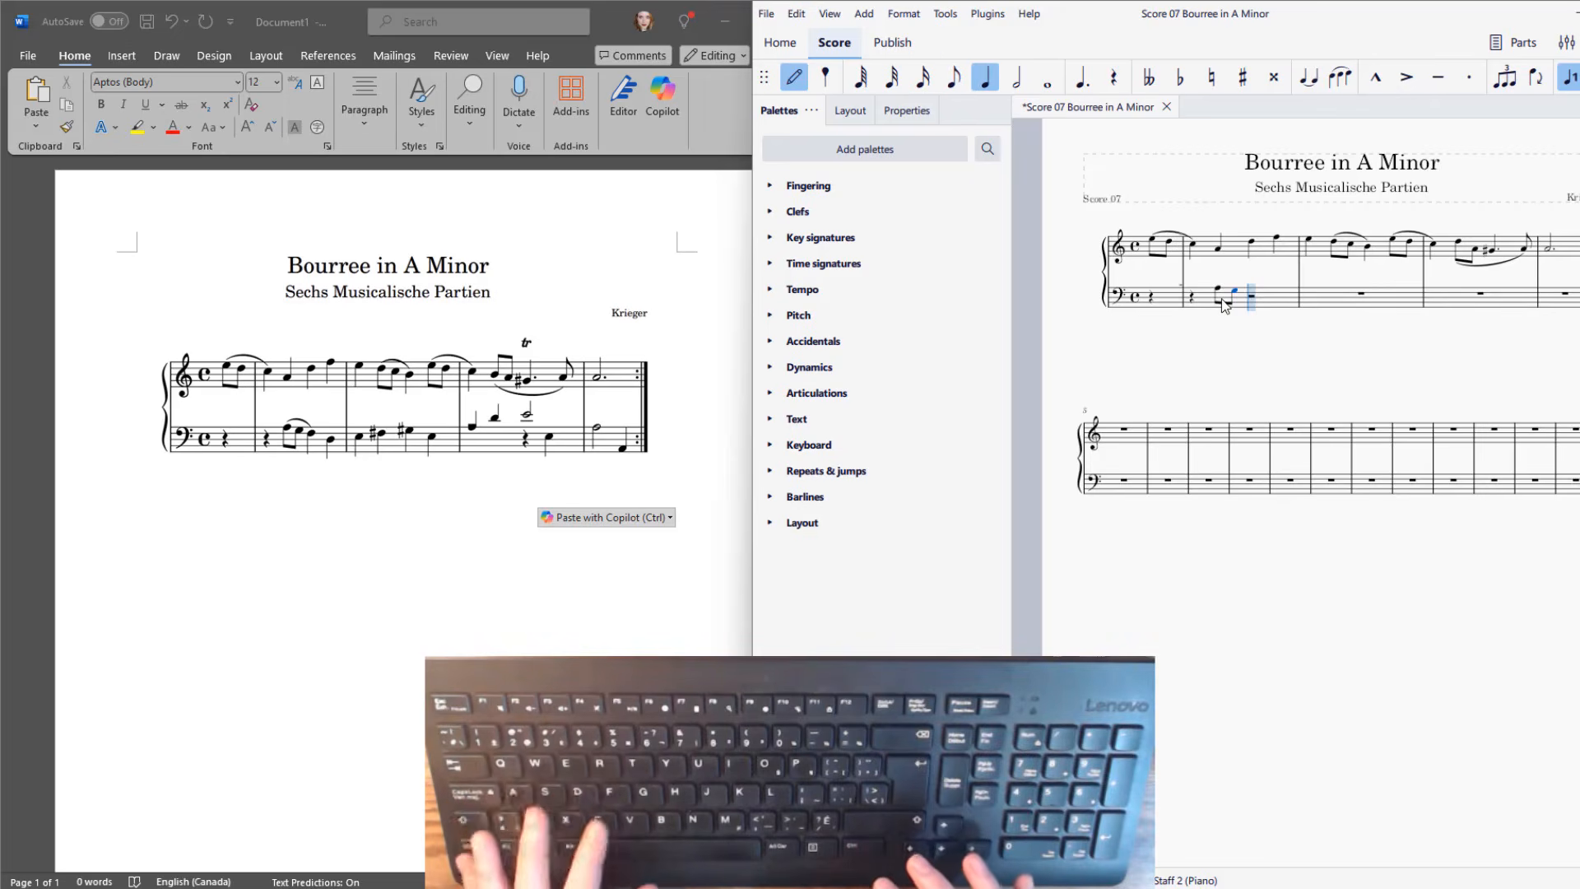
key(f)
key(d)
Fill the second full bass measure with quarter notes E, F sharp, G sharp and E.
key(e)
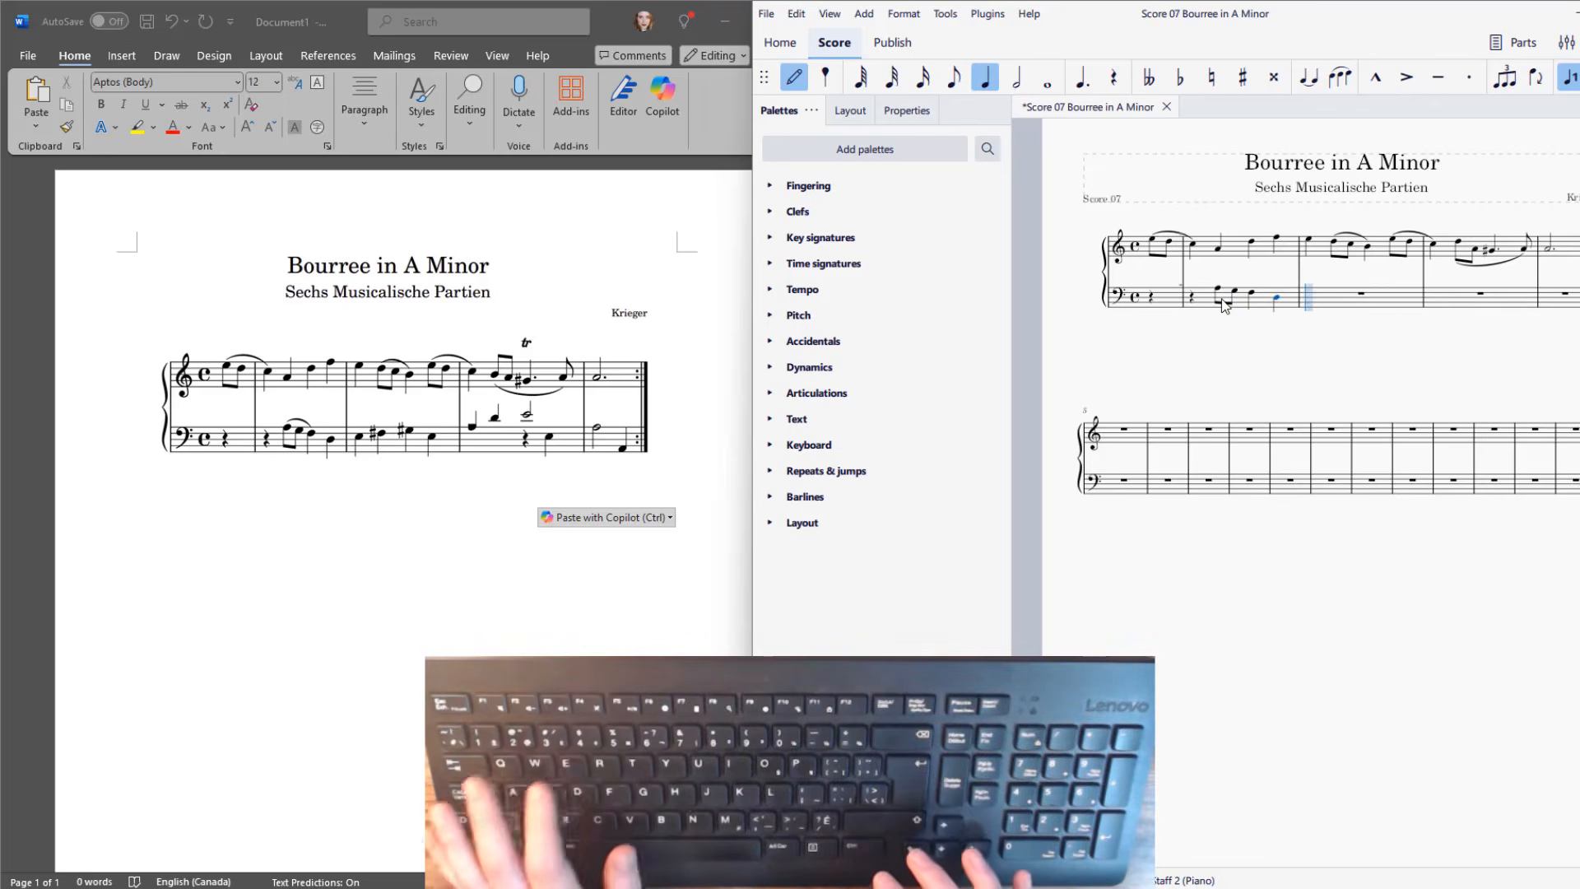
key(f)
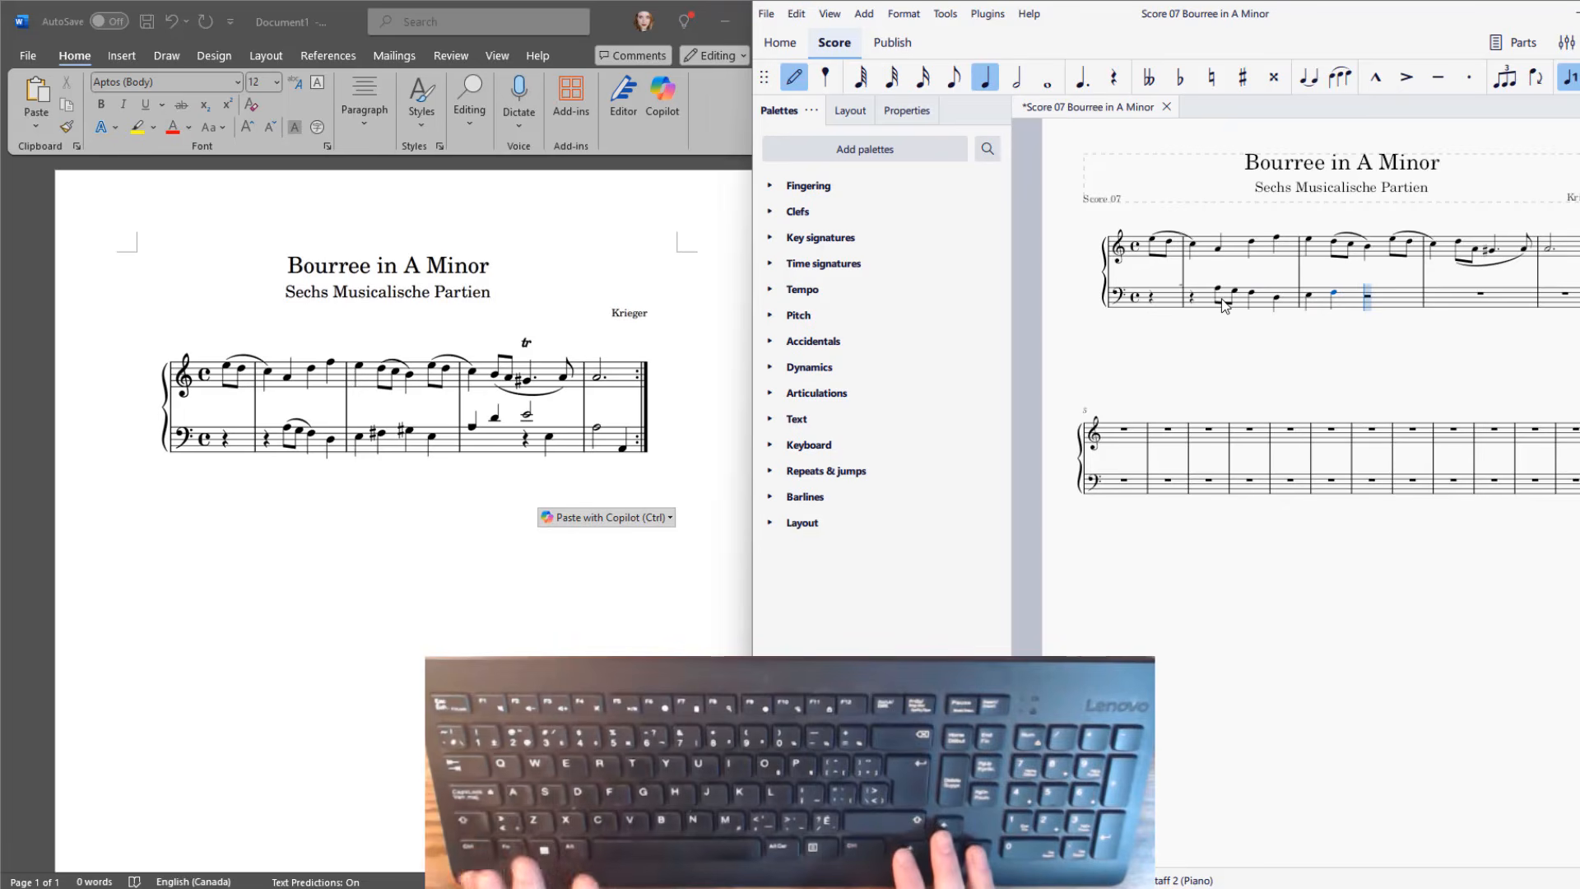
key(Up)
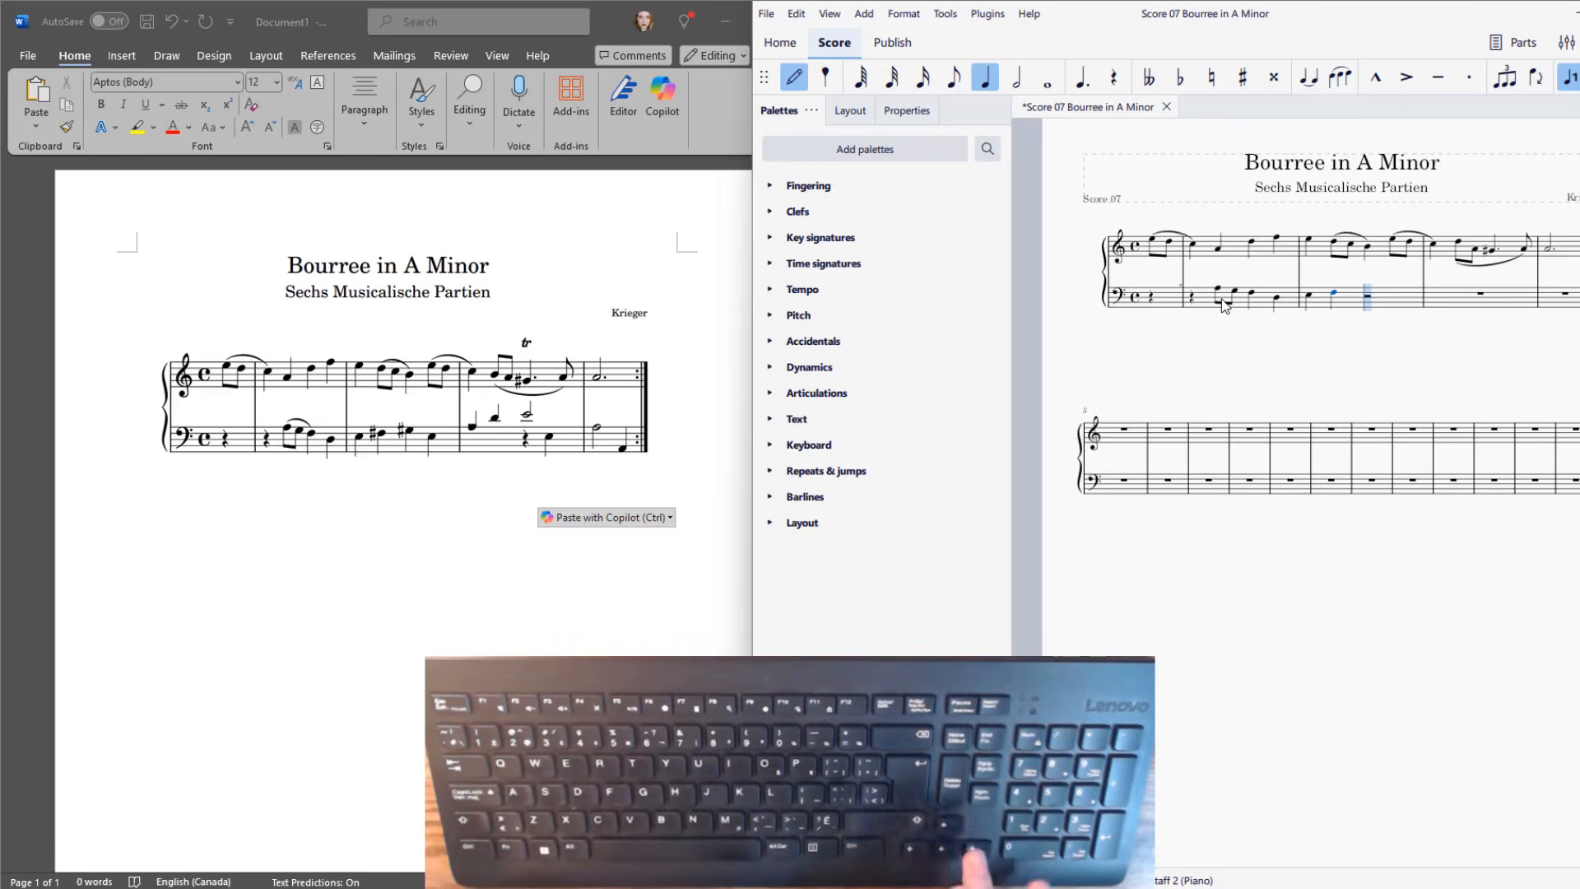
key(g)
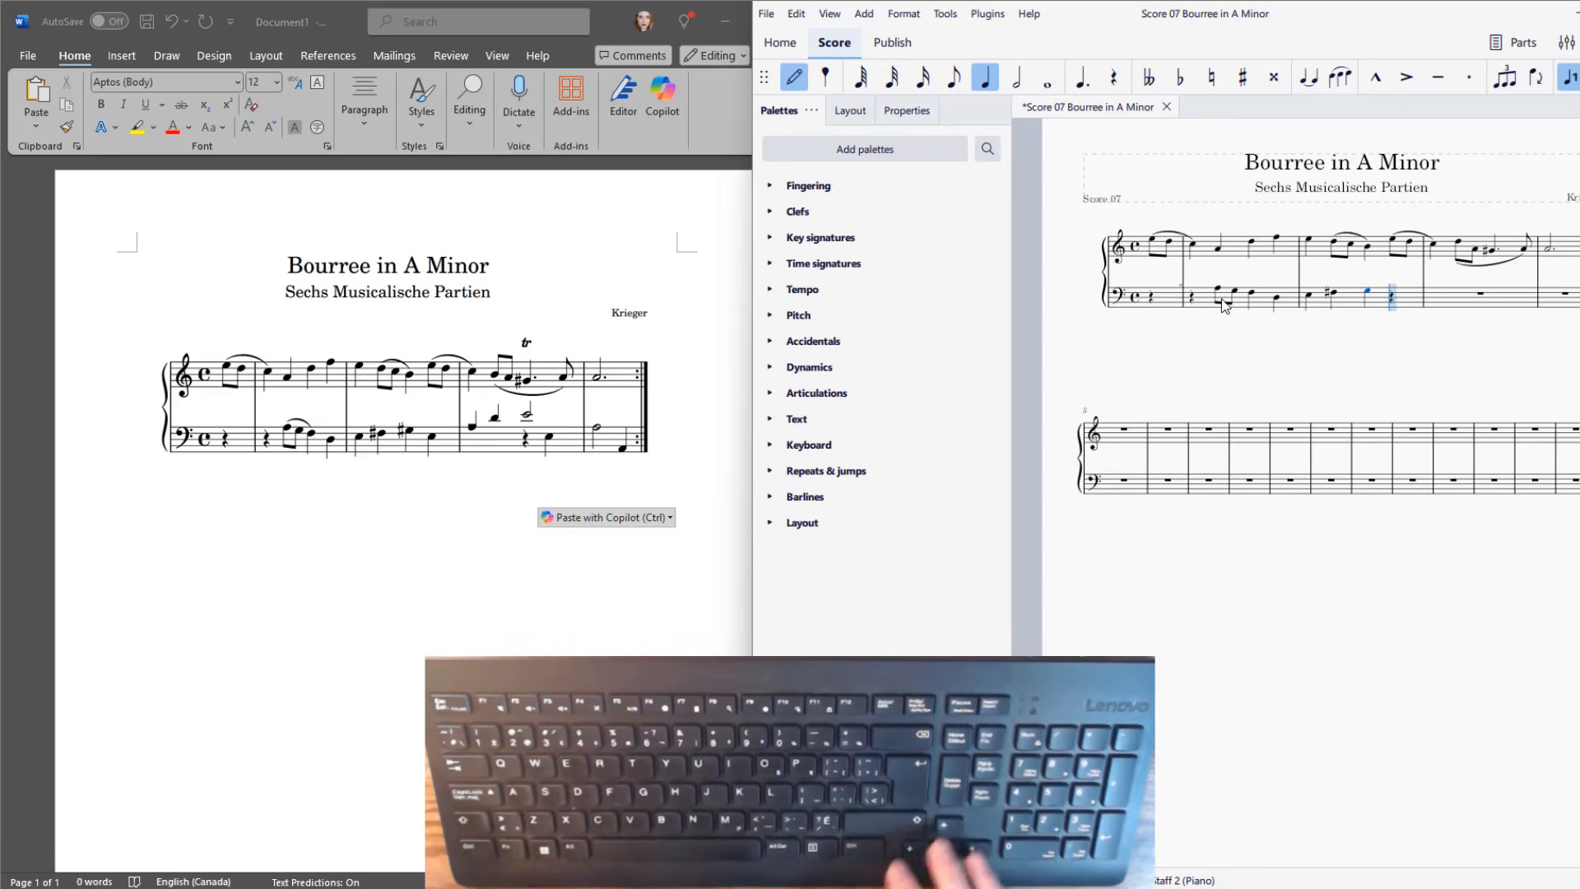
key(Up)
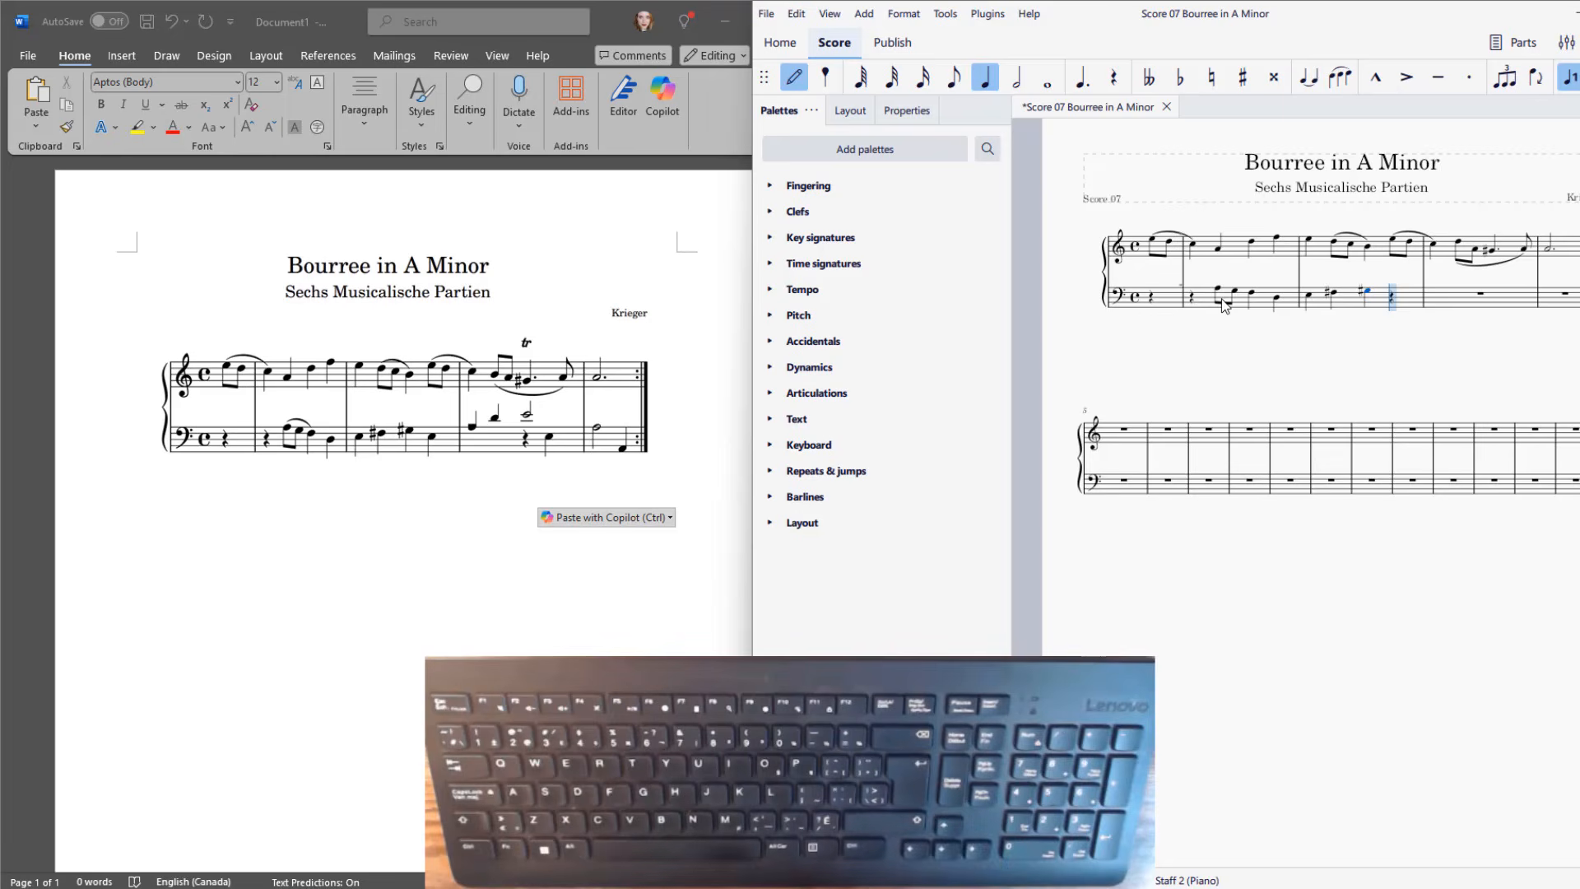
key(e)
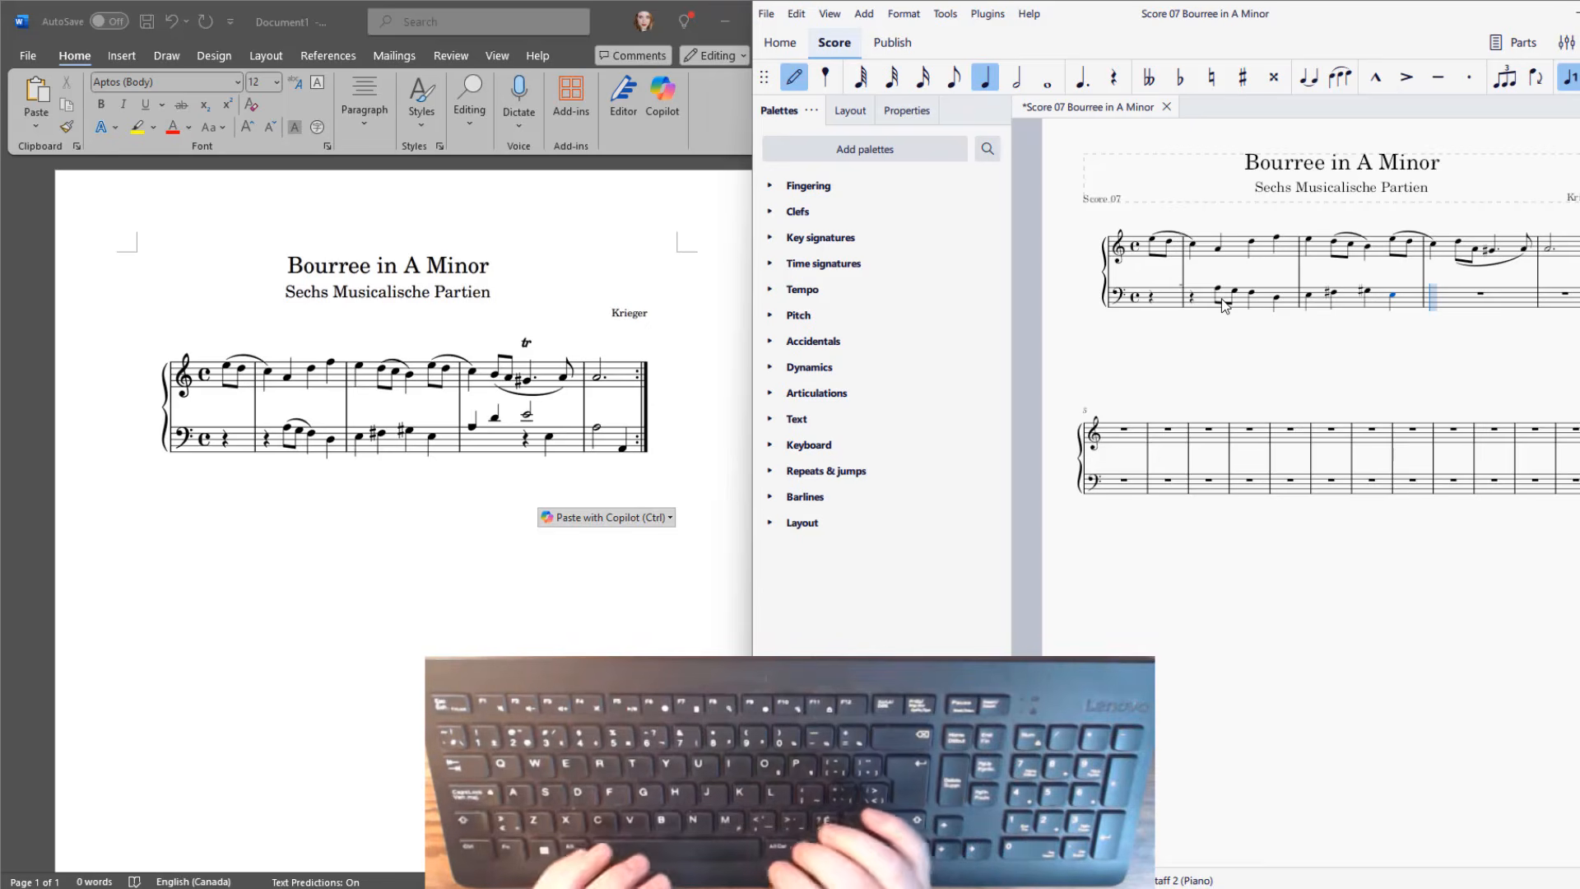
Enter quarter notes A and D and a half note E in the third full bass measure, then leave note input.
key(a)
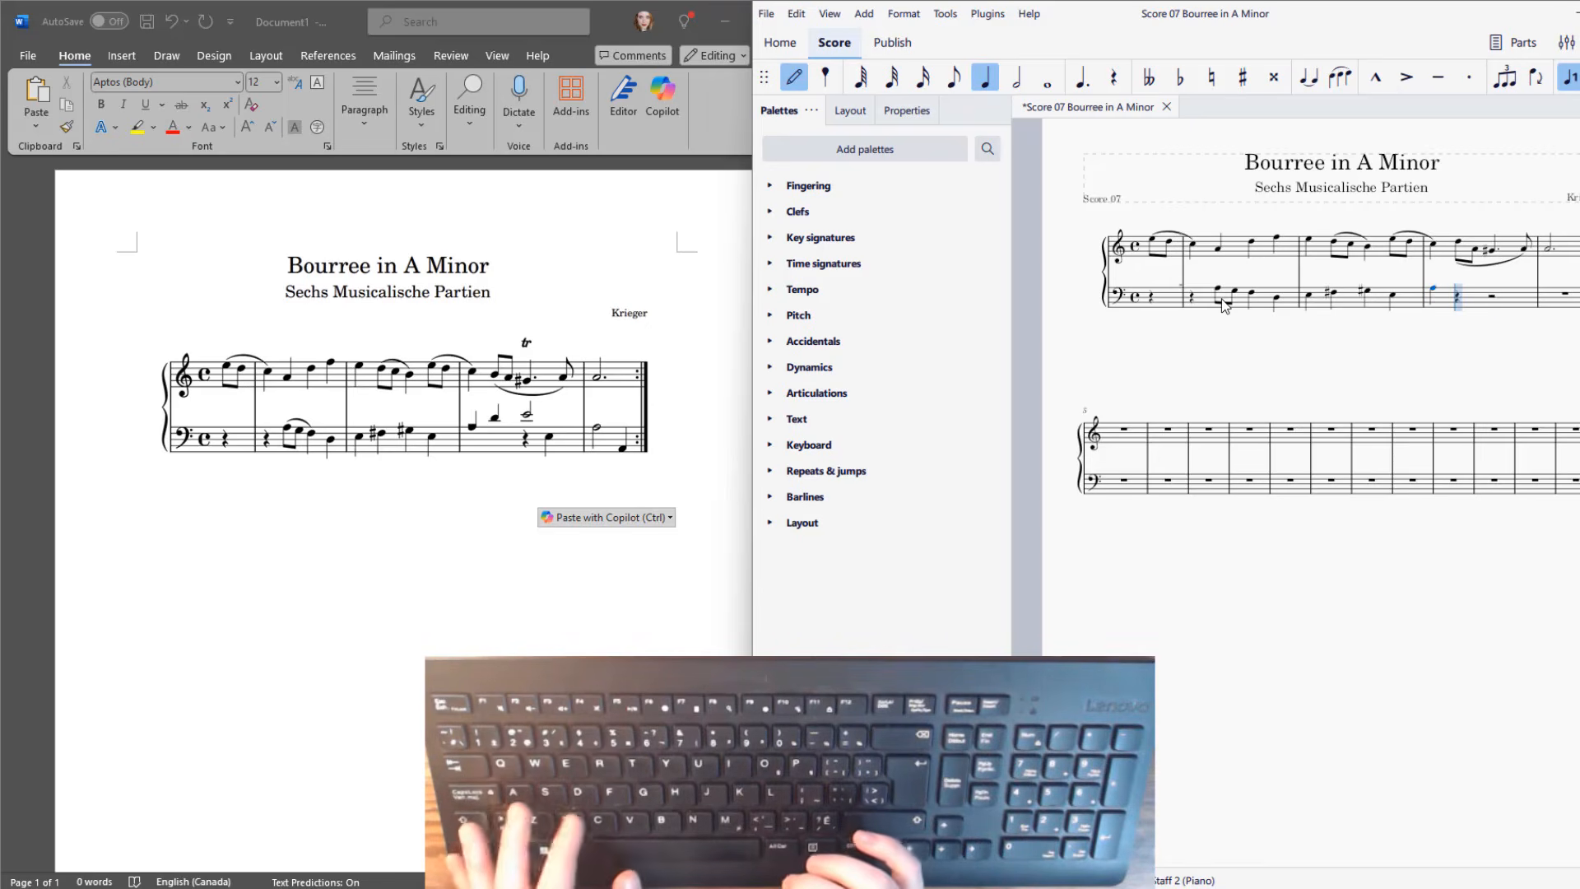
key(c)
key(6)
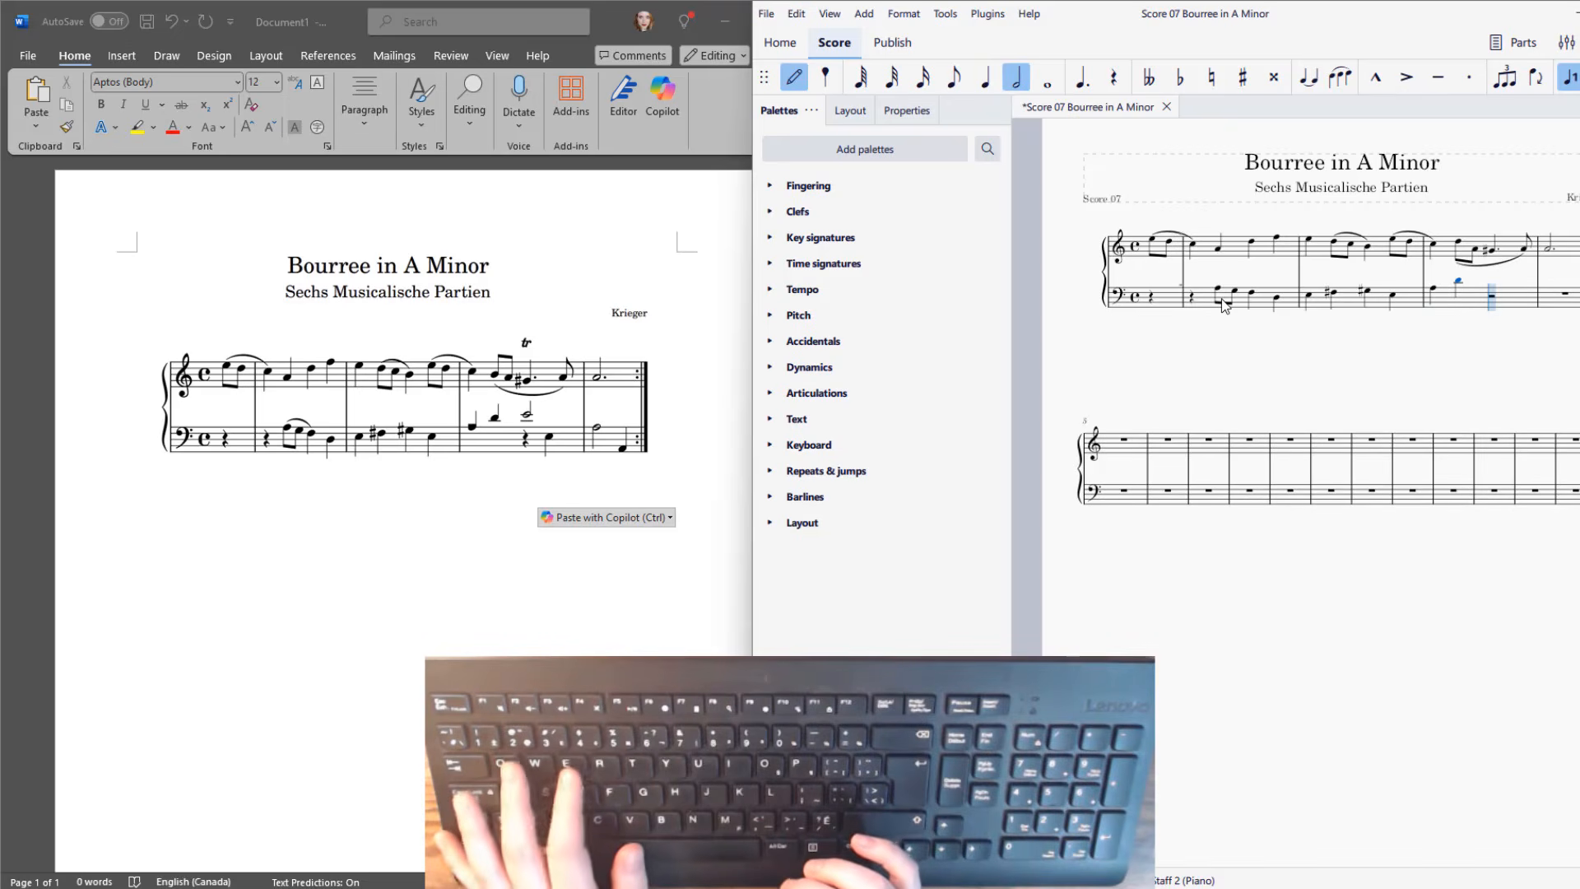
key(e)
key(a)
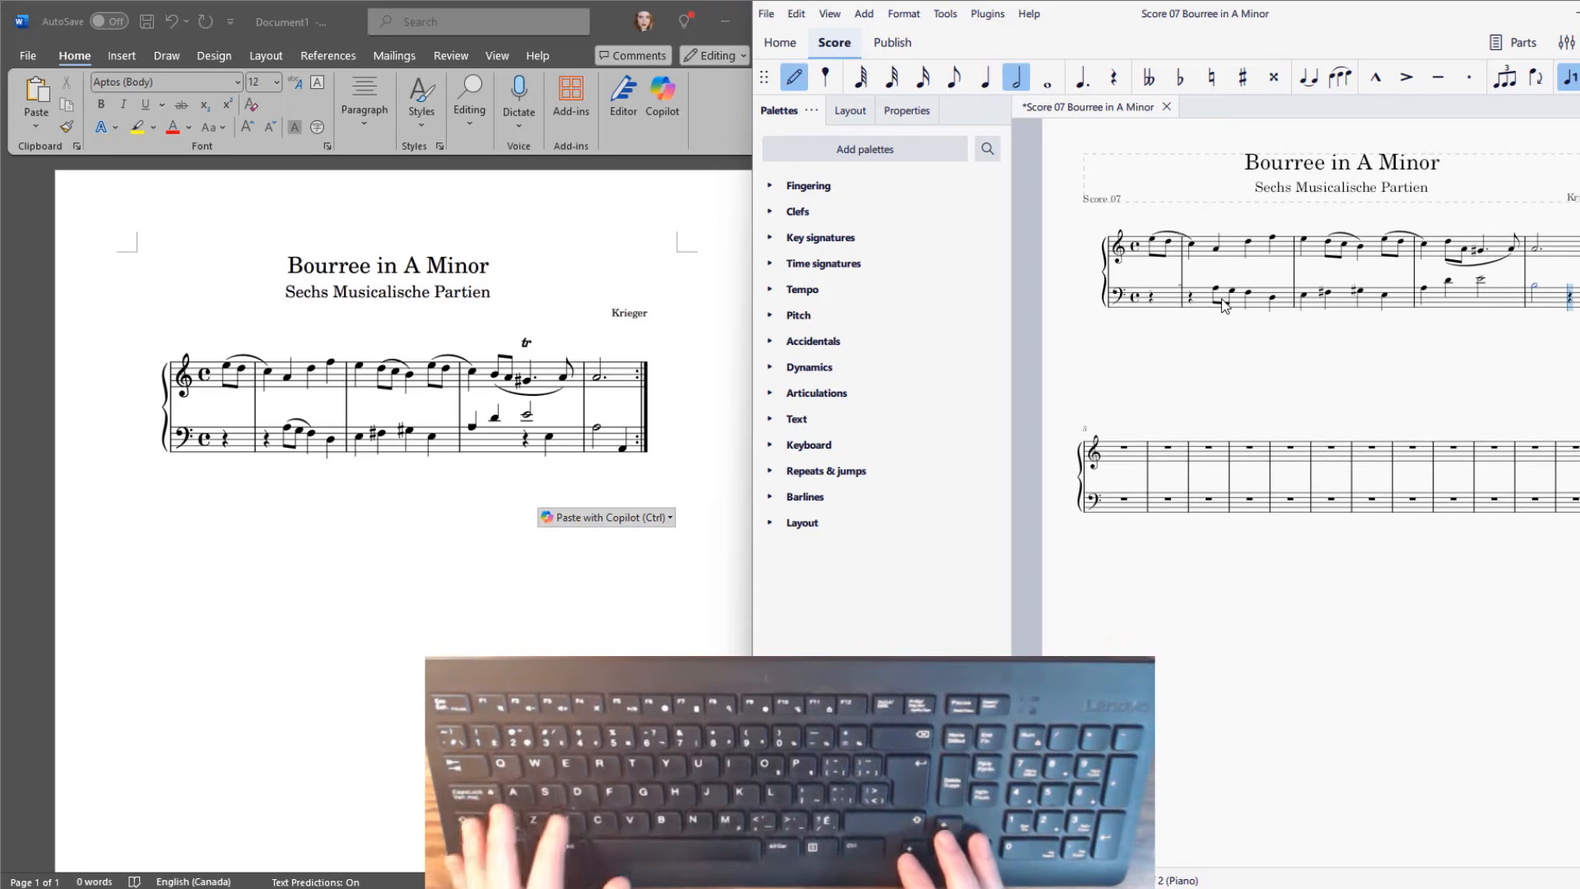
key(Escape)
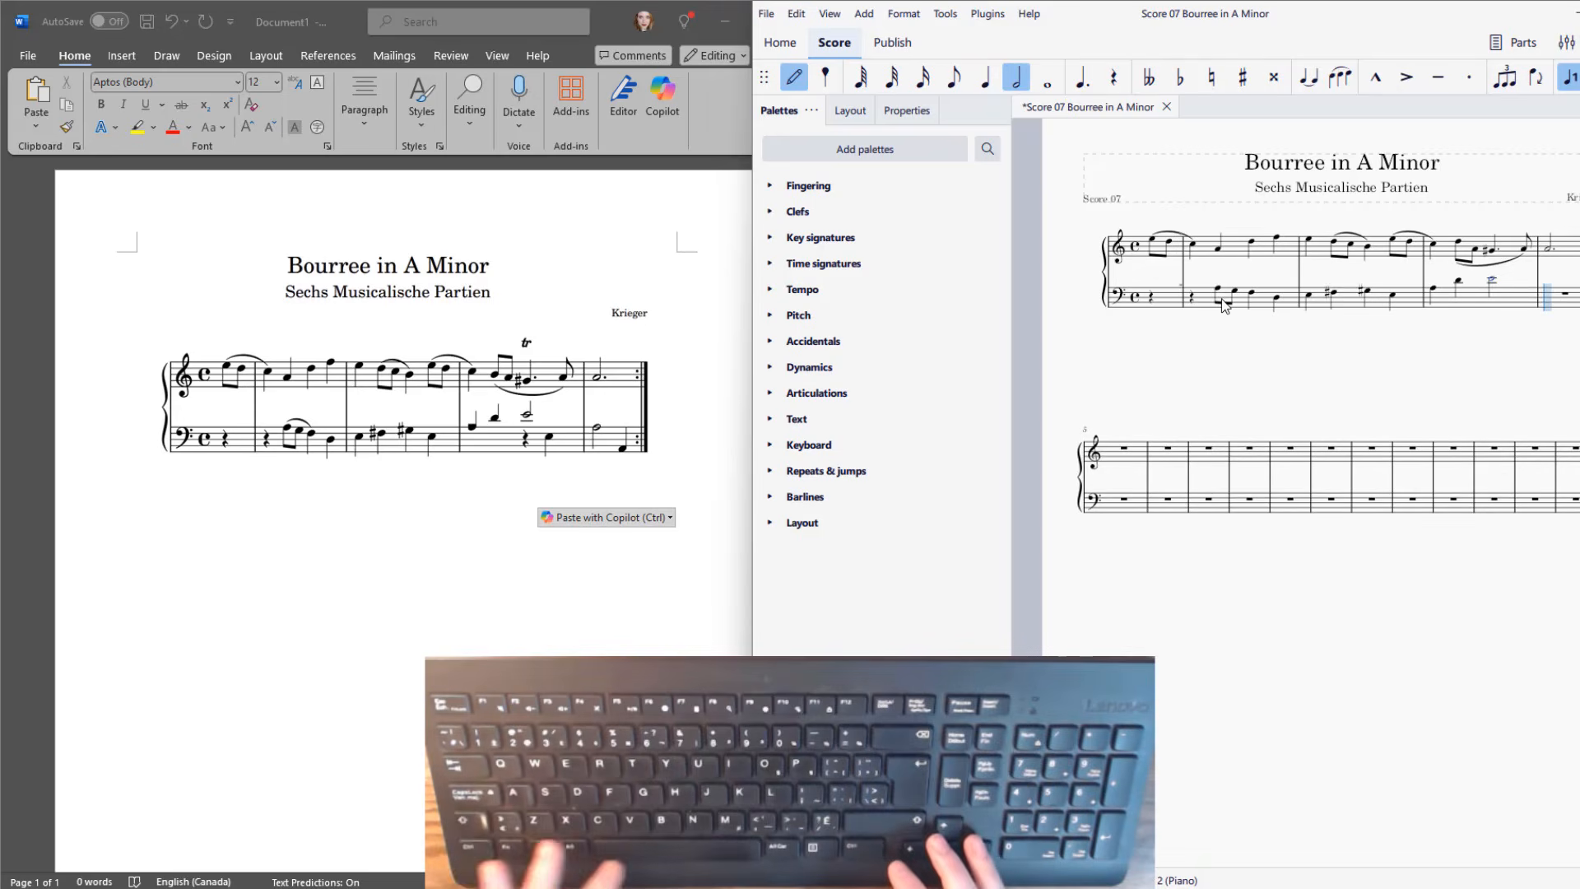
Enlarge the score window and make Voice 3 and Voice 4 visible in the note input toolbar.
key(ctrl+shift+Left)
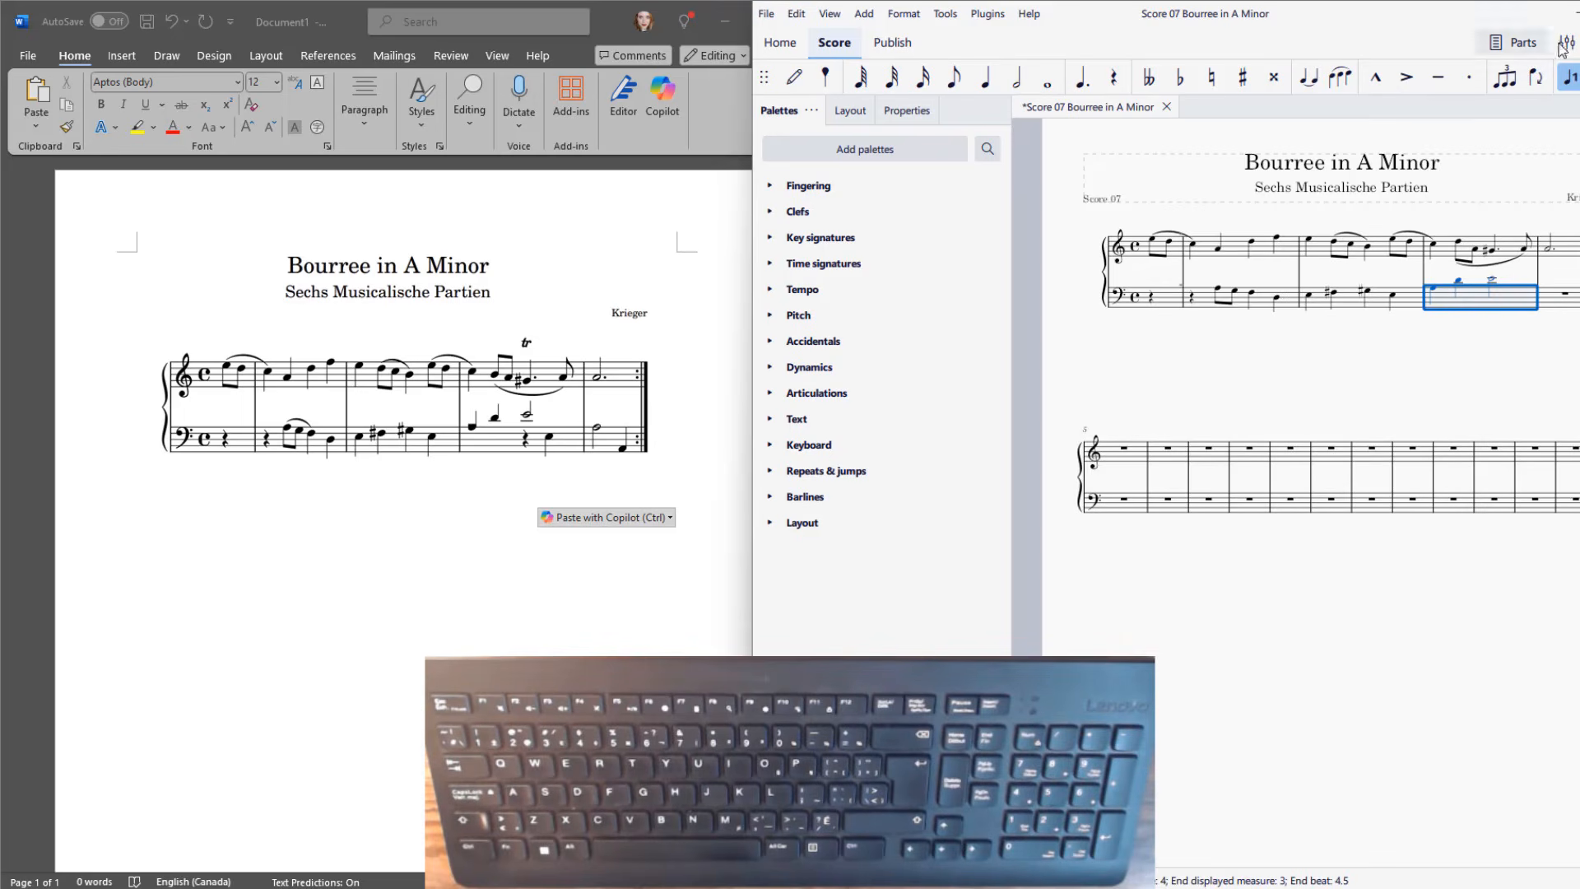
click(1579, 13)
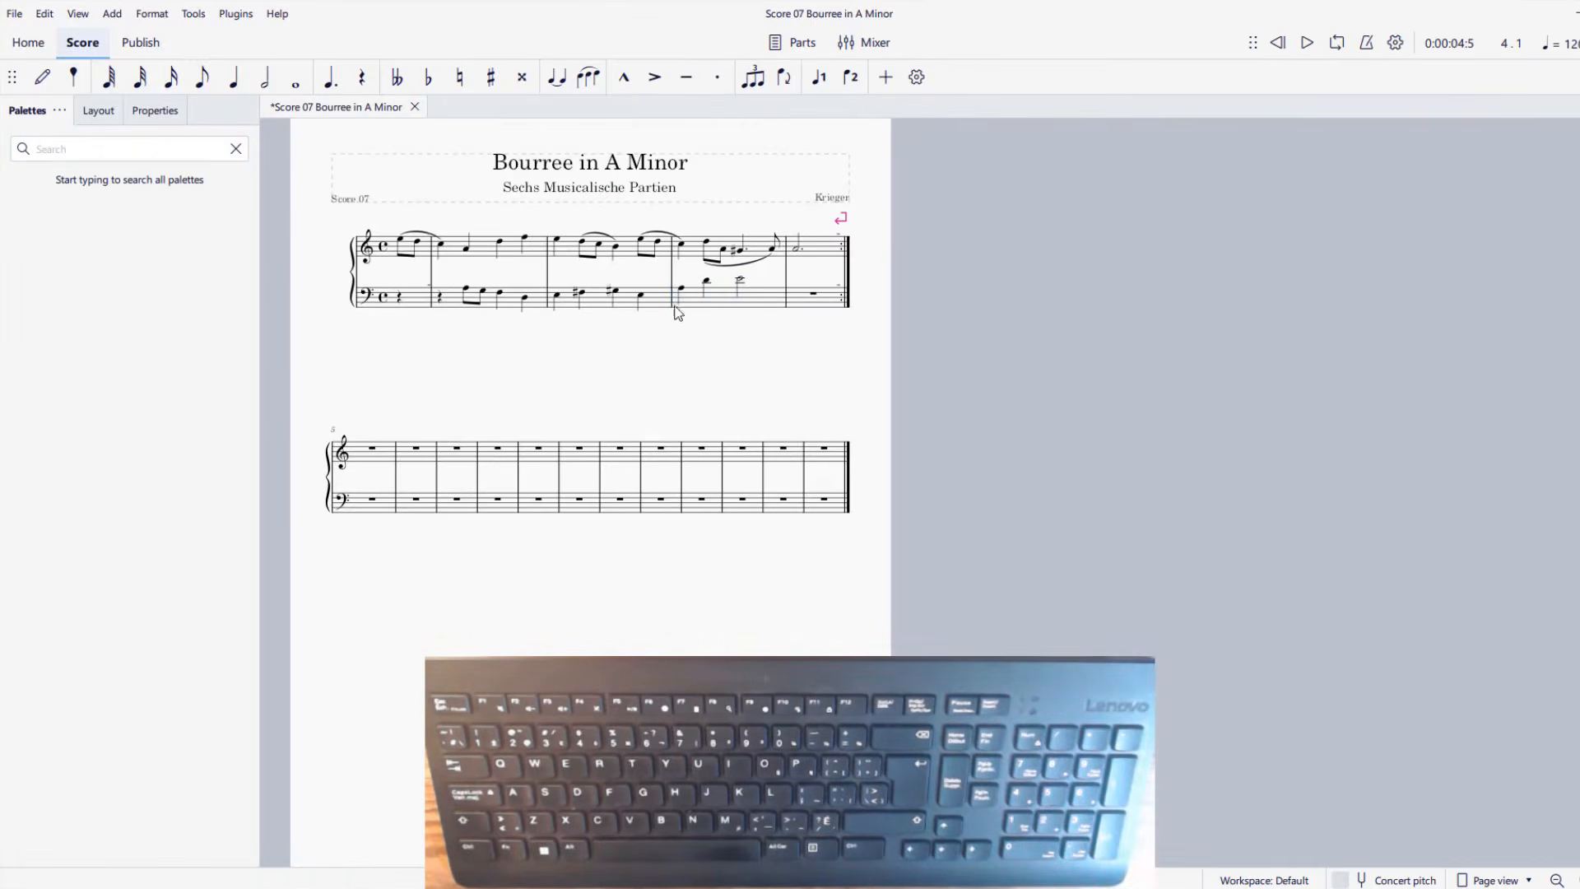
click(680, 289)
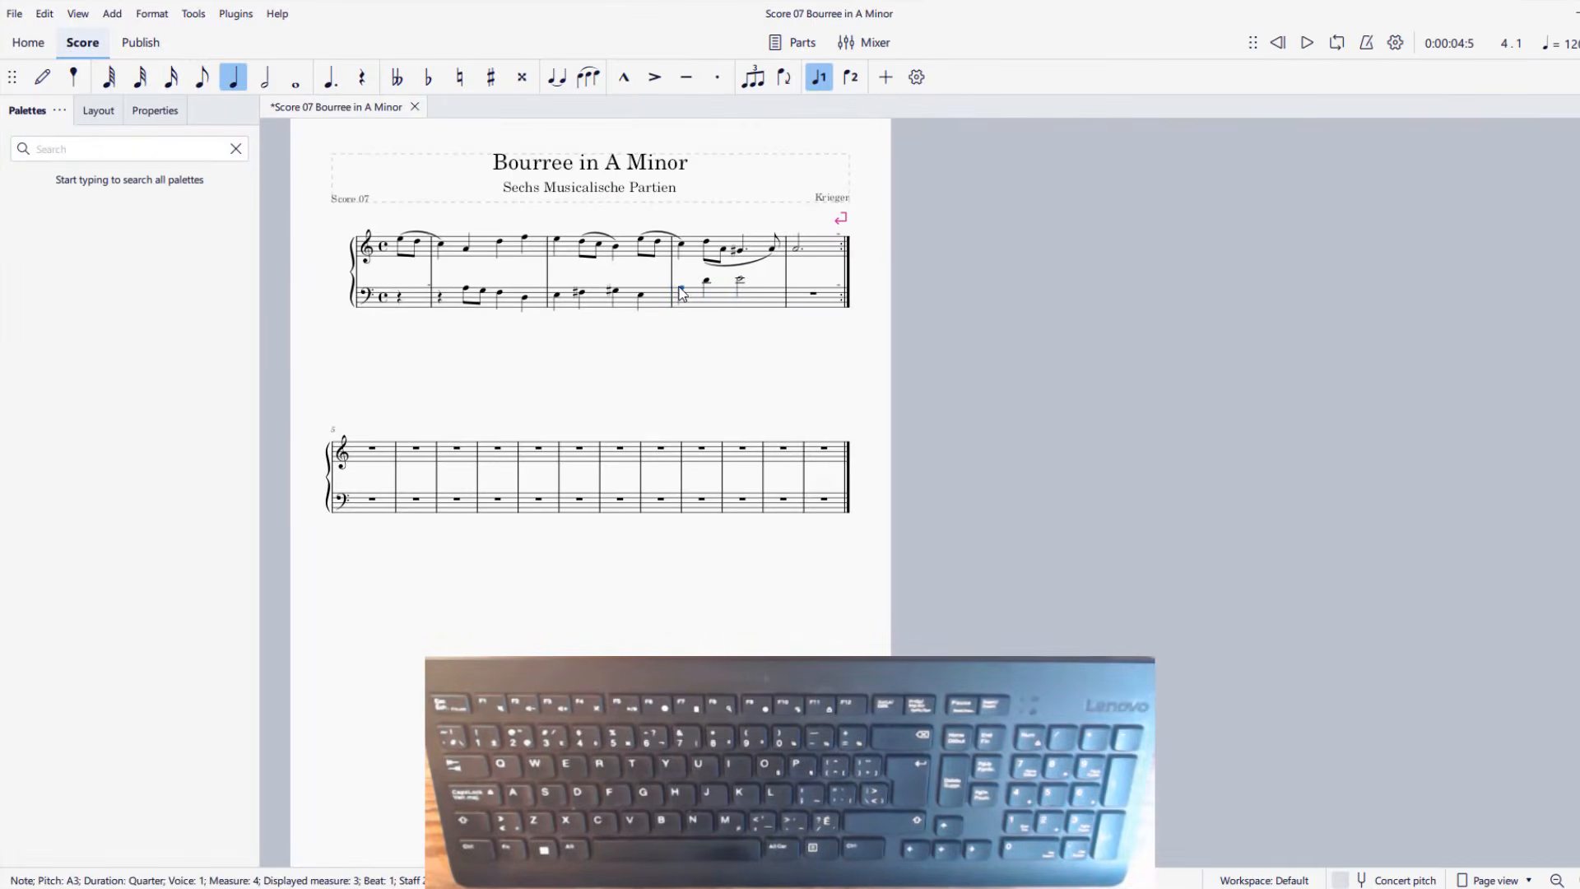
key(ctrl+shift+Right)
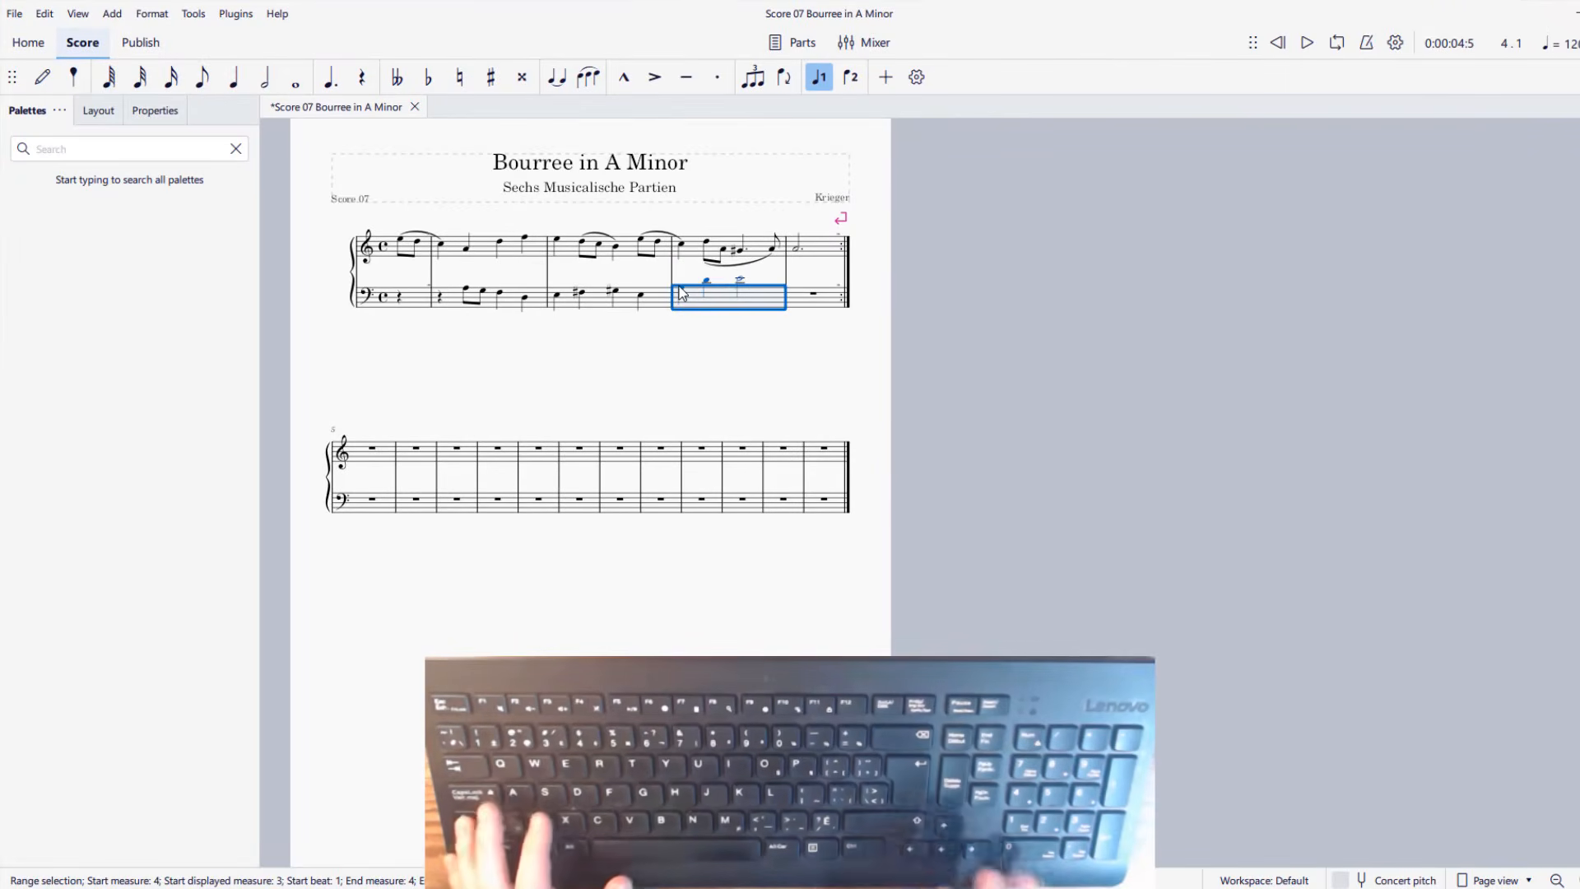
click(827, 84)
click(919, 79)
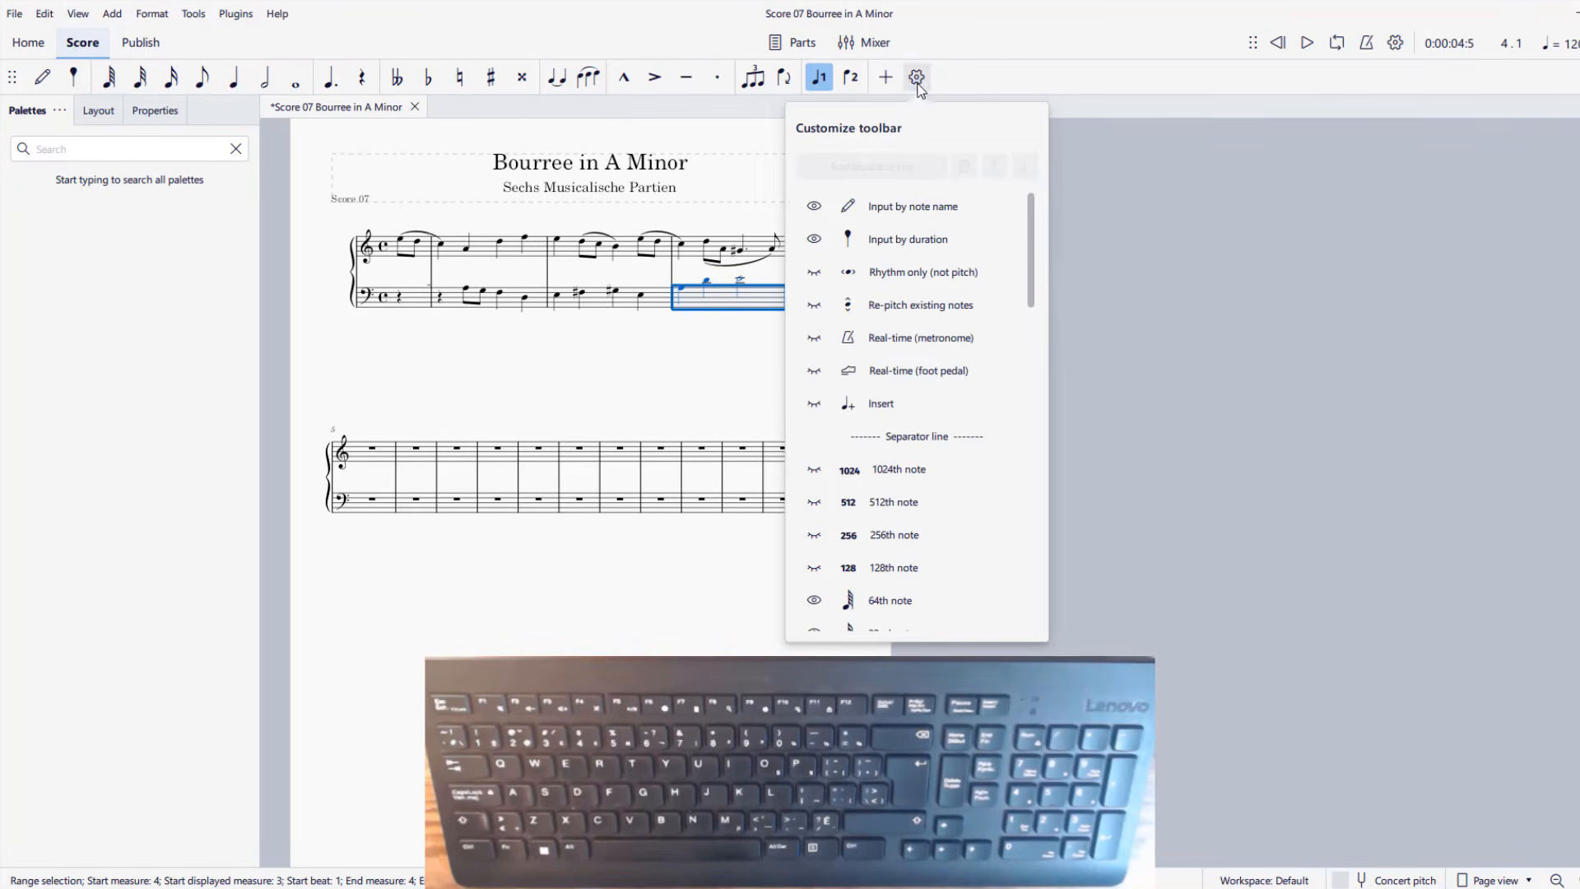
drag(1034, 294, 1051, 650)
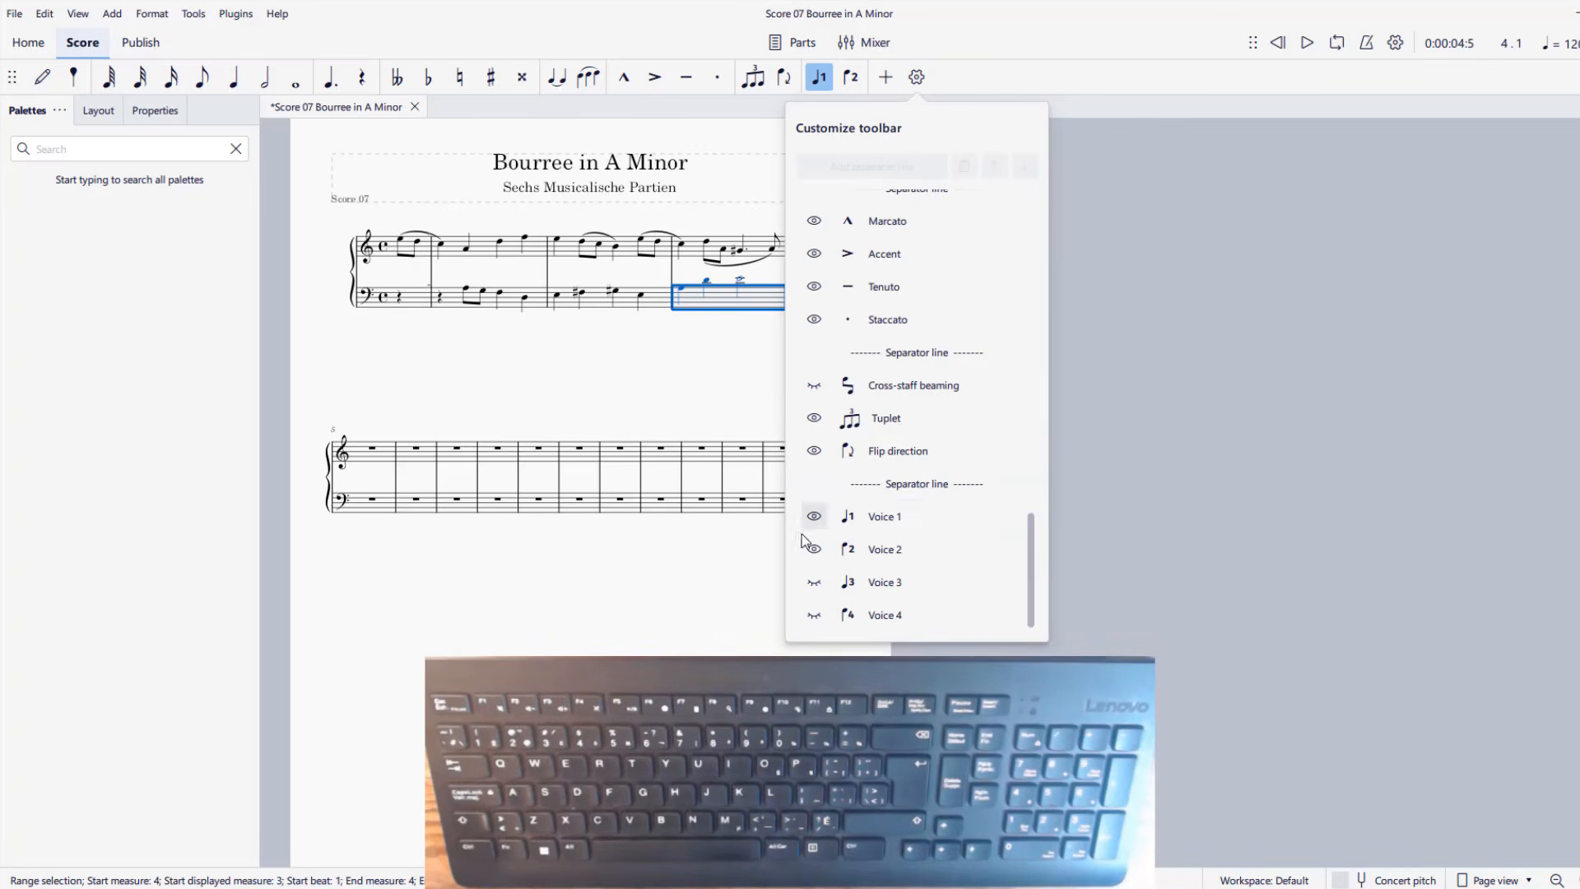
click(814, 582)
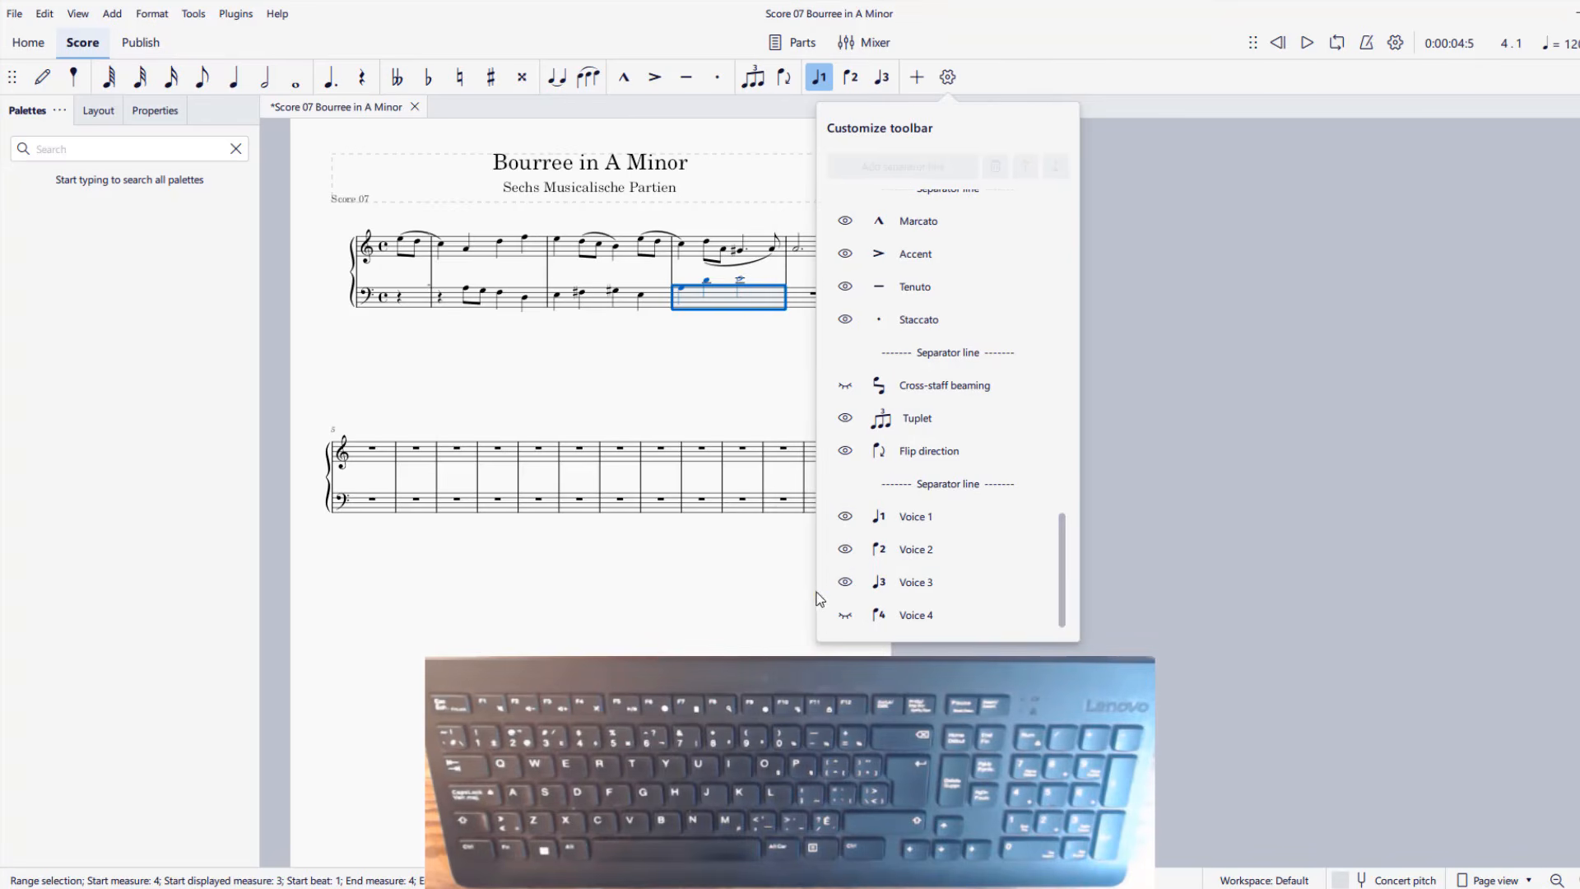
click(844, 615)
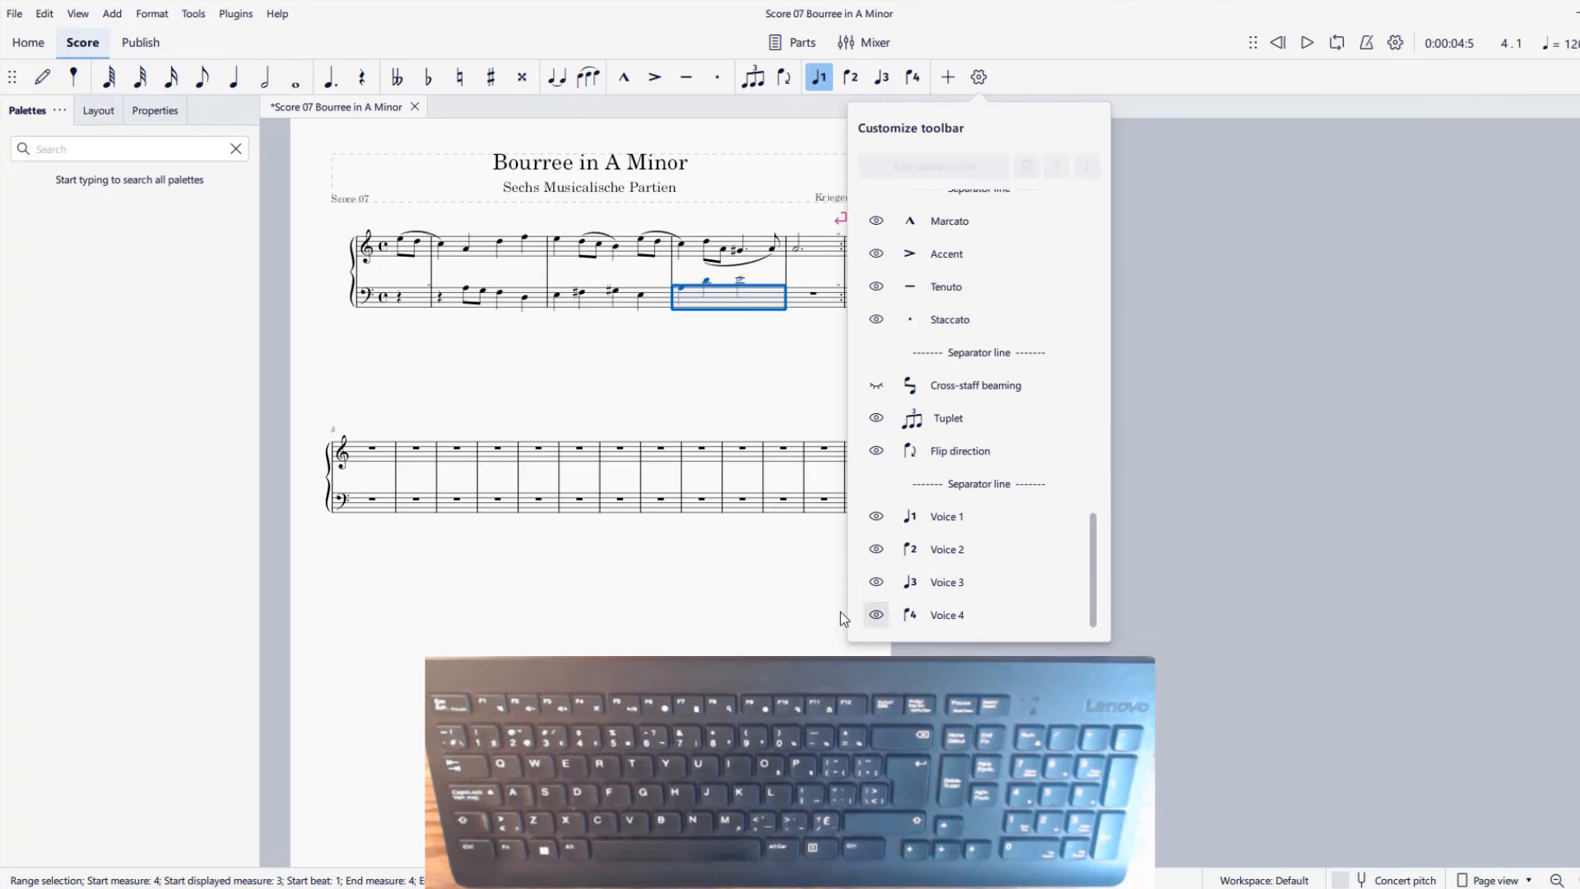
click(1215, 151)
Try reassigning the third full bass measure's notes to voice 2 and then voice 3, and undo both changes.
click(682, 292)
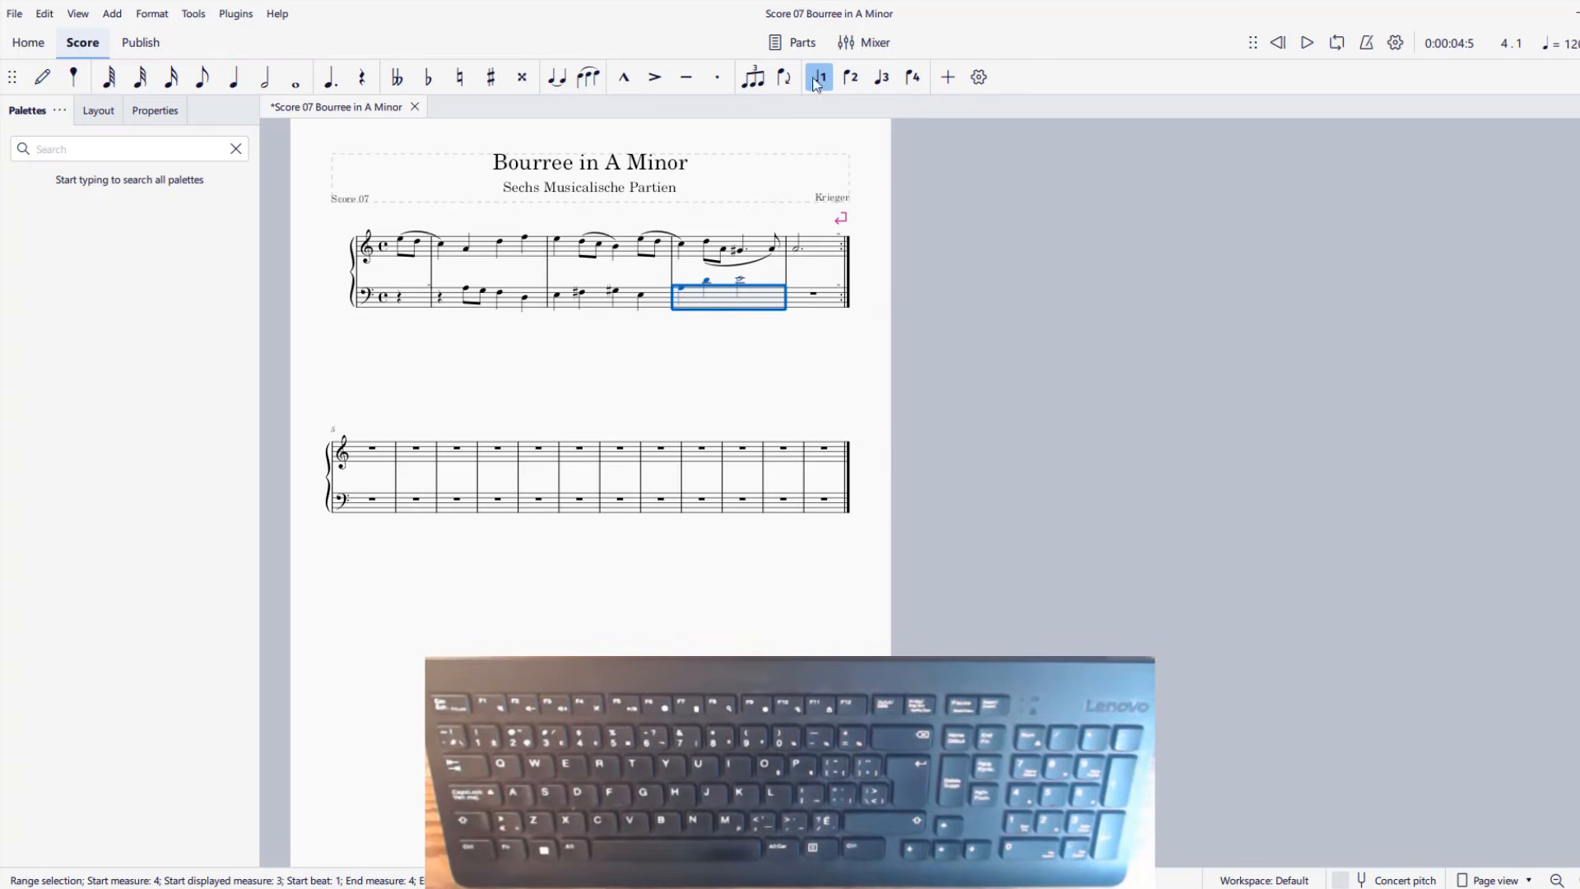
click(856, 75)
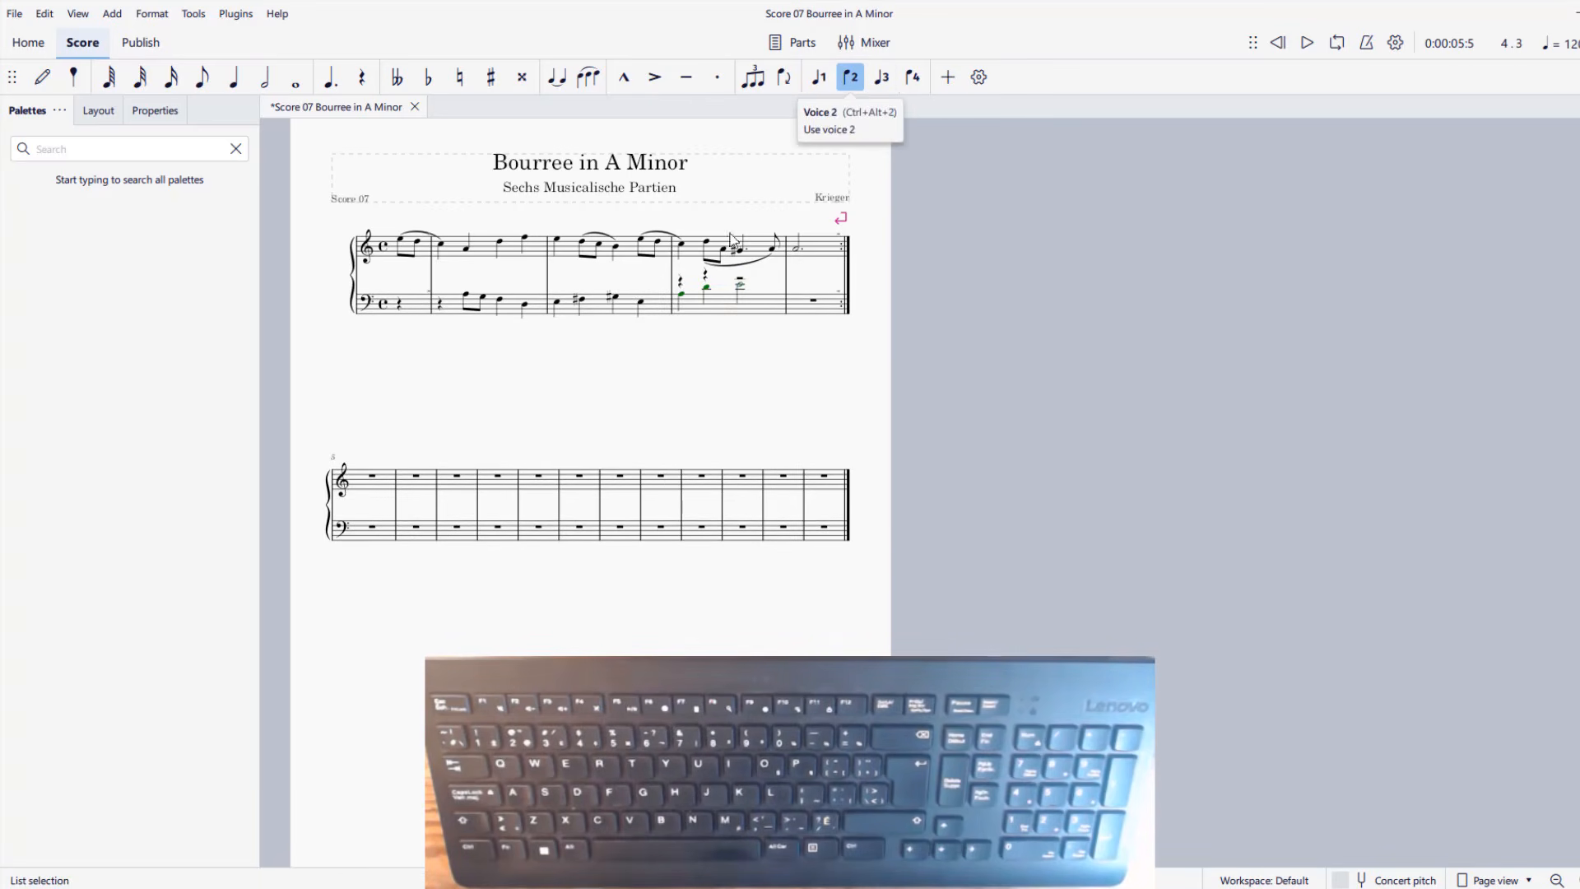
click(884, 78)
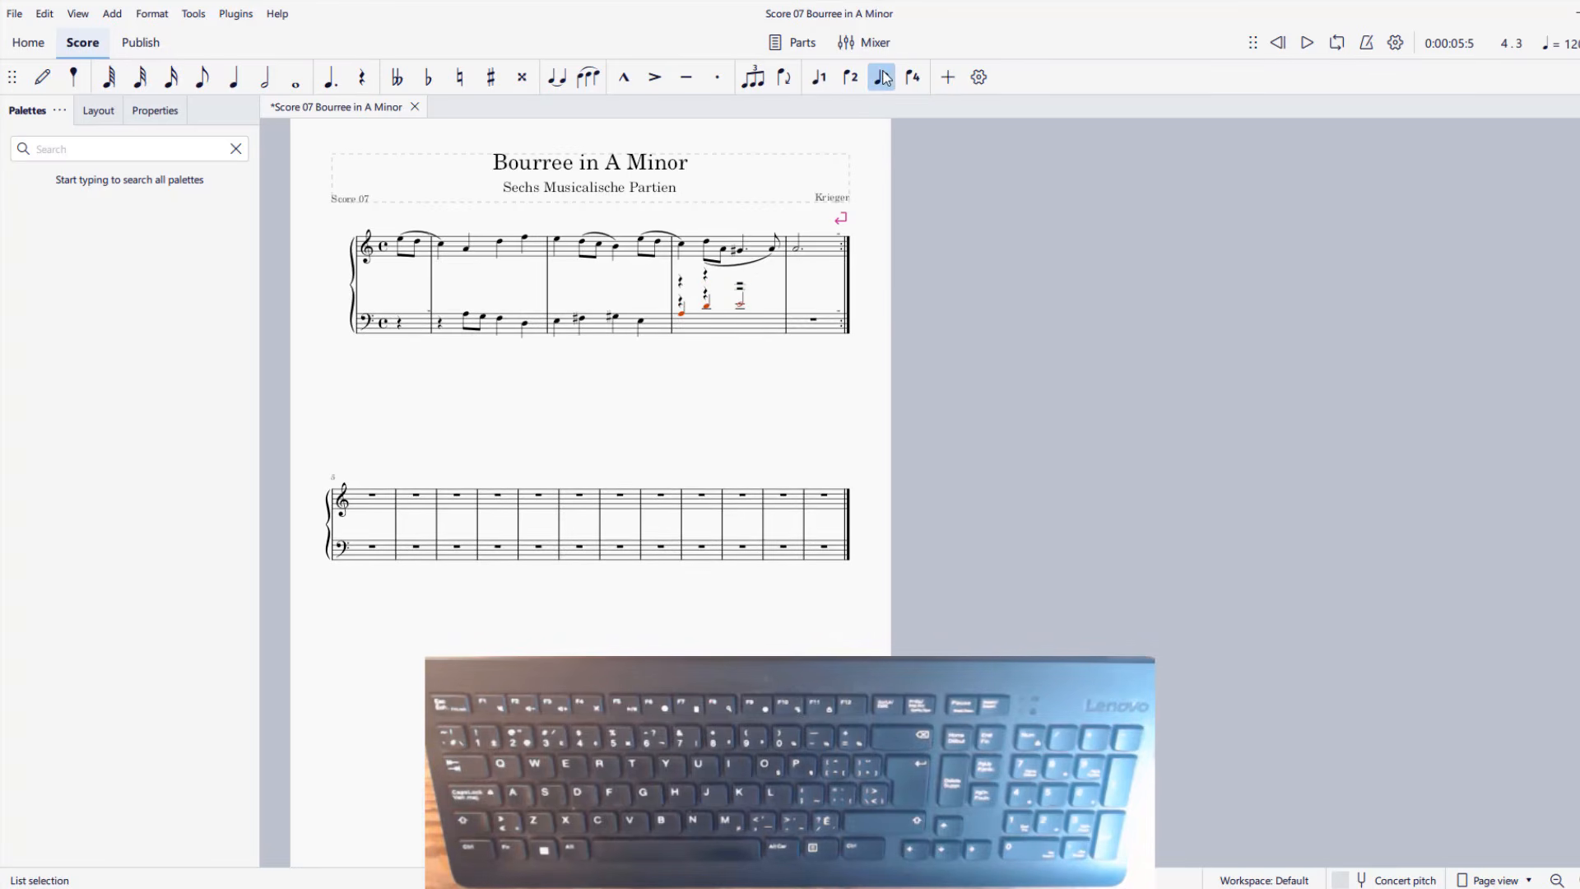
key(ctrl+z)
key(ctrl+z)
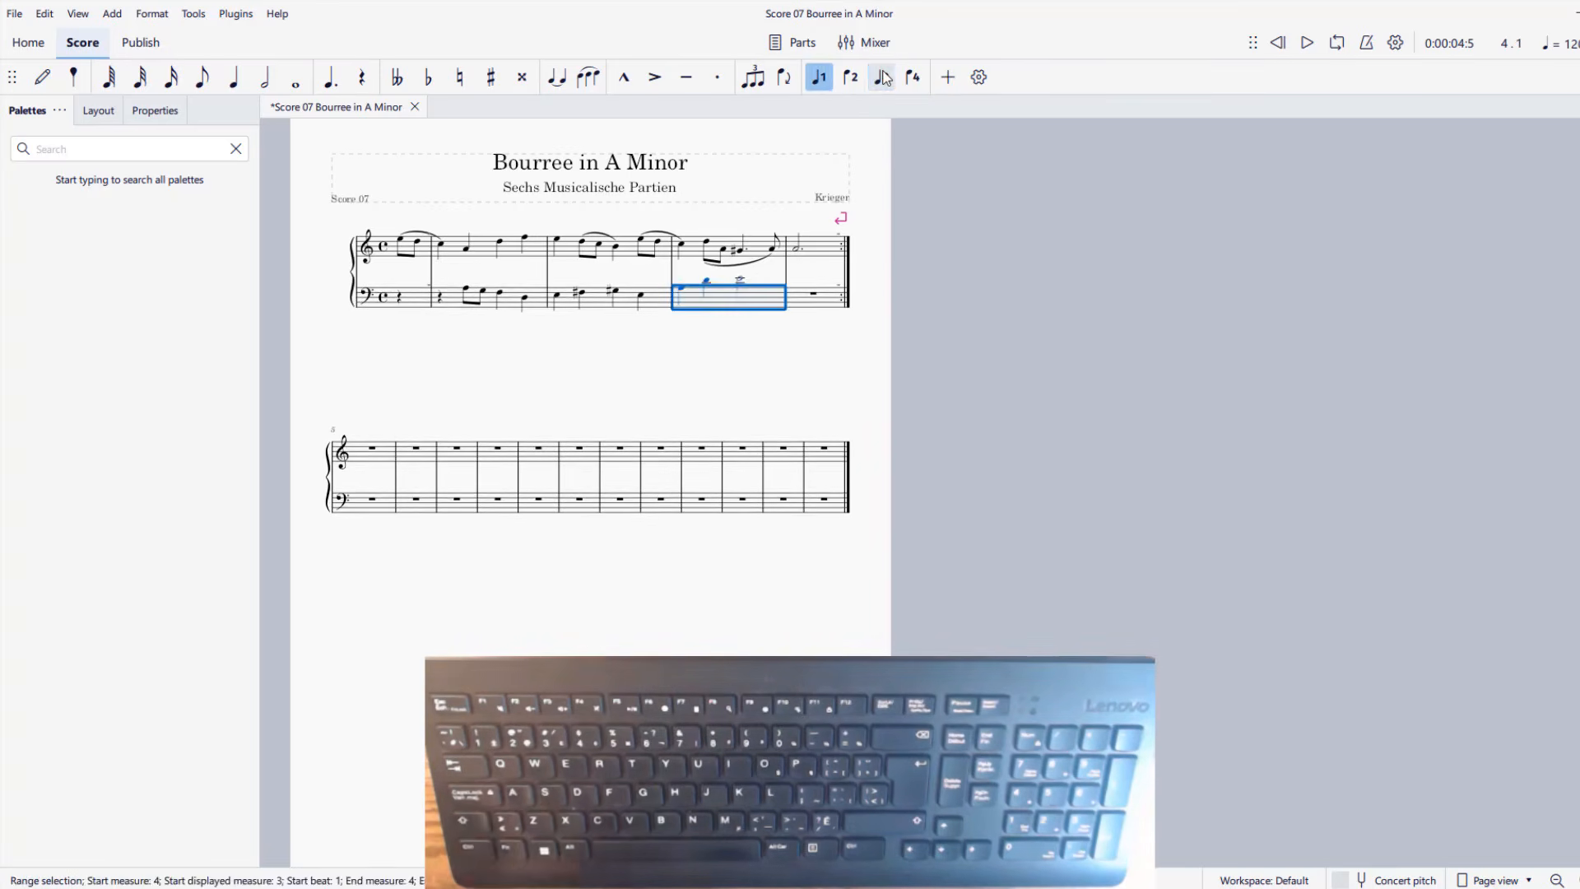
Reassign the A, D and E in the third full bass measure to voice 3.
click(884, 77)
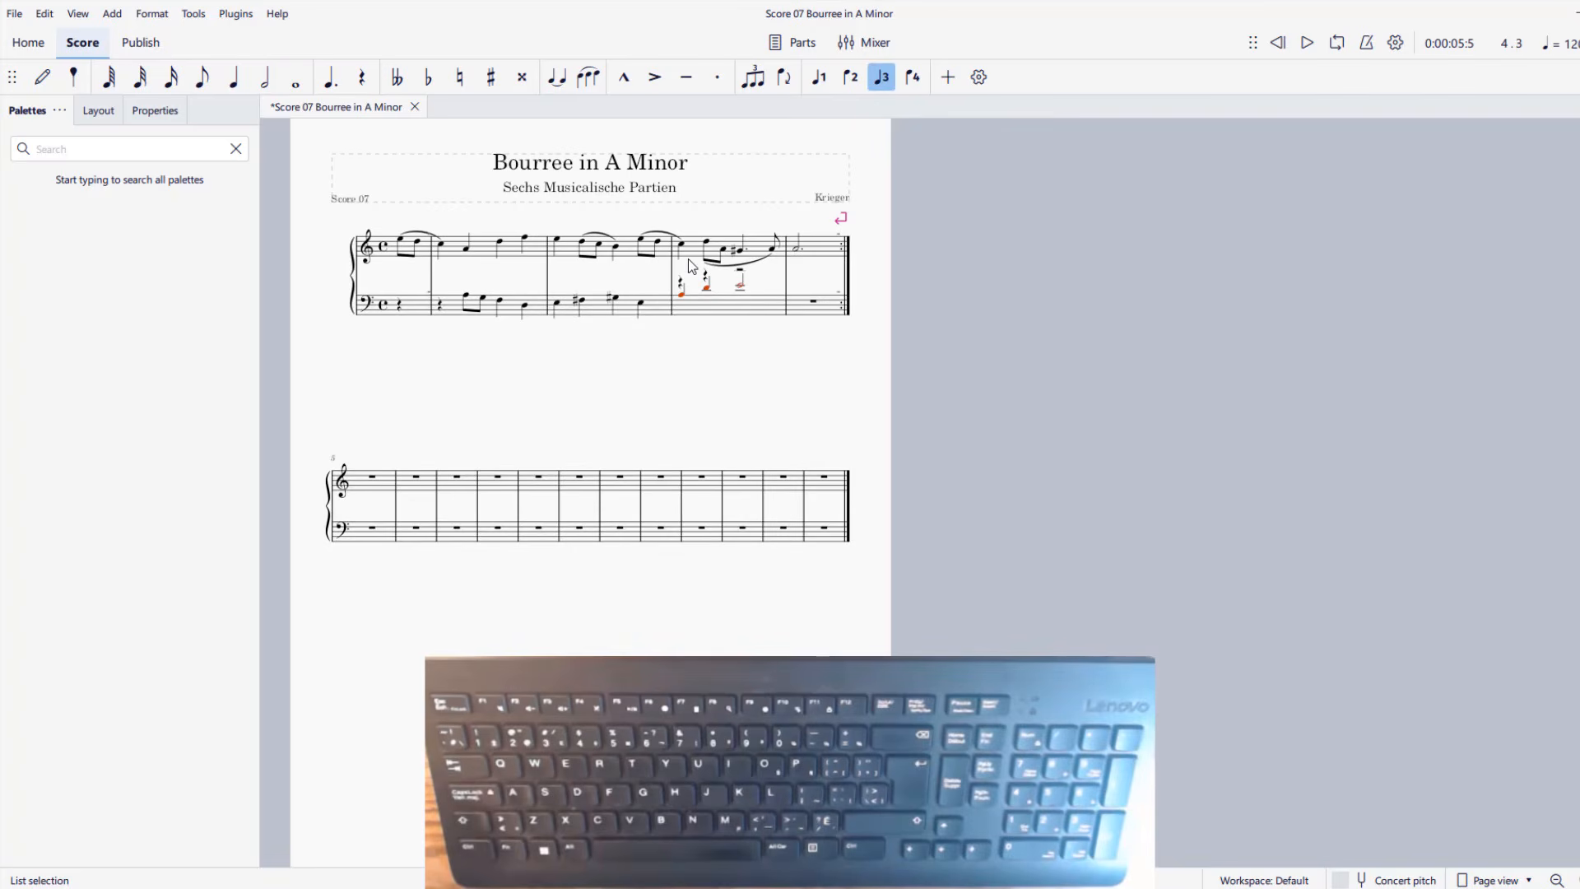
click(822, 78)
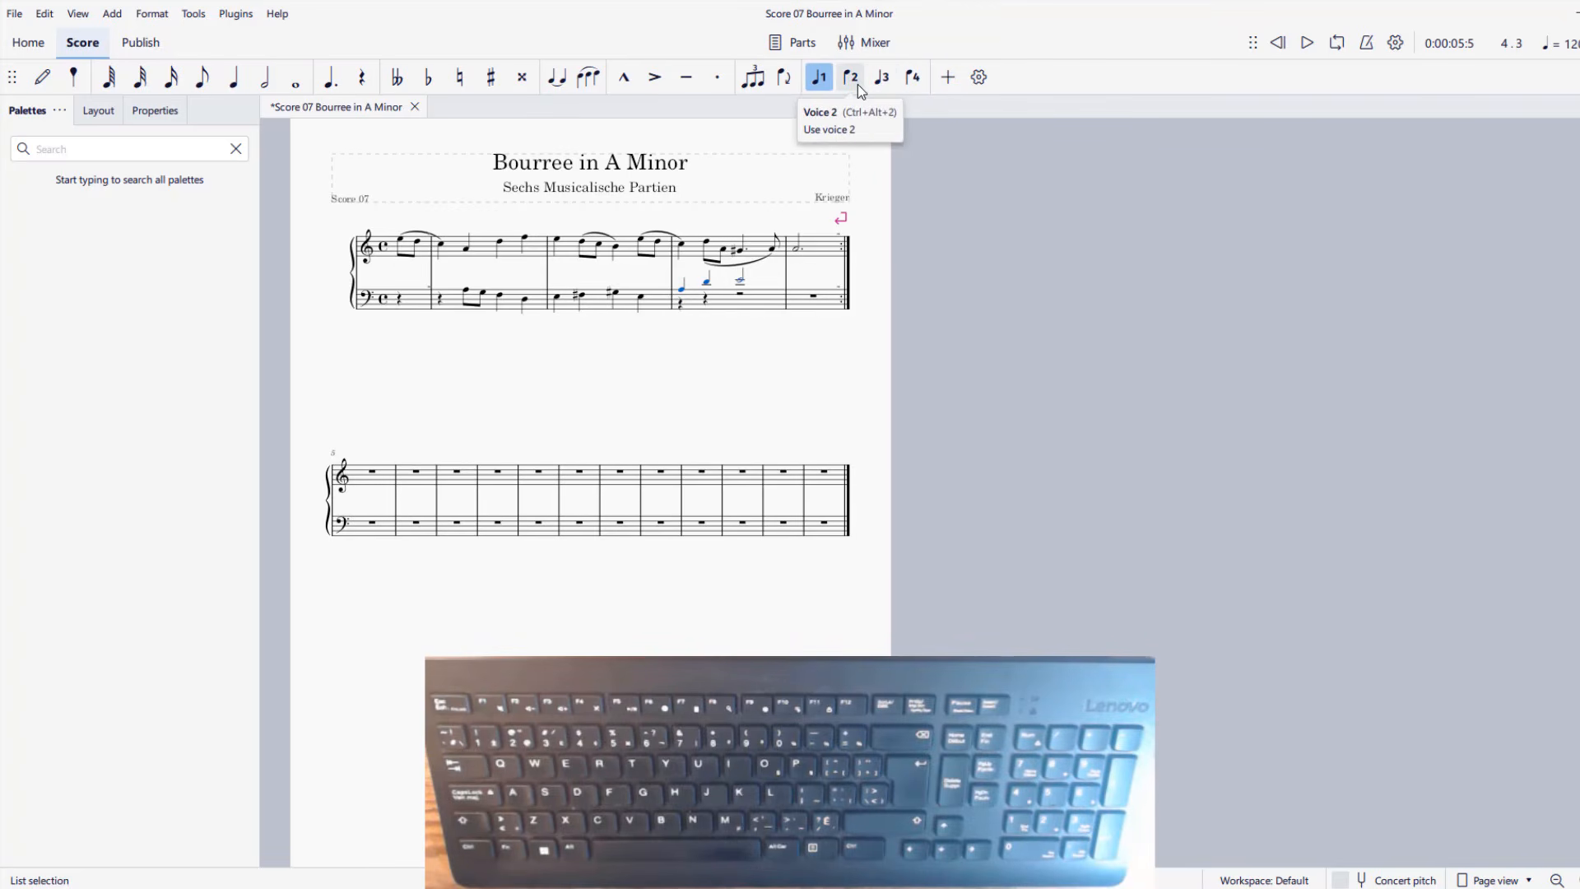
key(ctrl+alt+3)
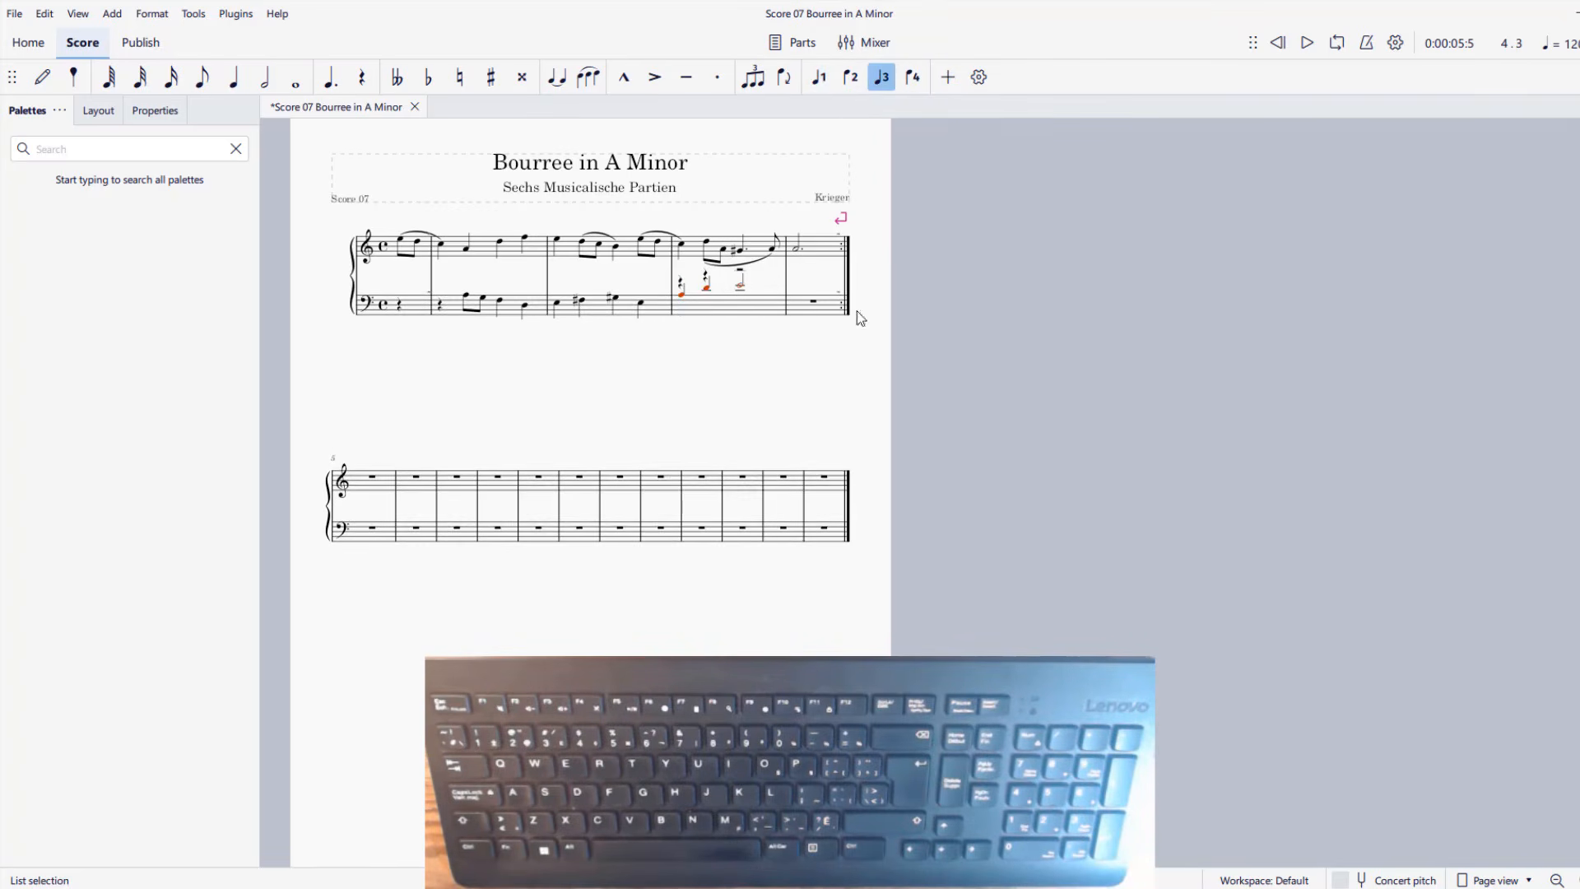
Hide the two quarter rests and the half rest of voice 1 in the third full bass measure.
click(682, 284)
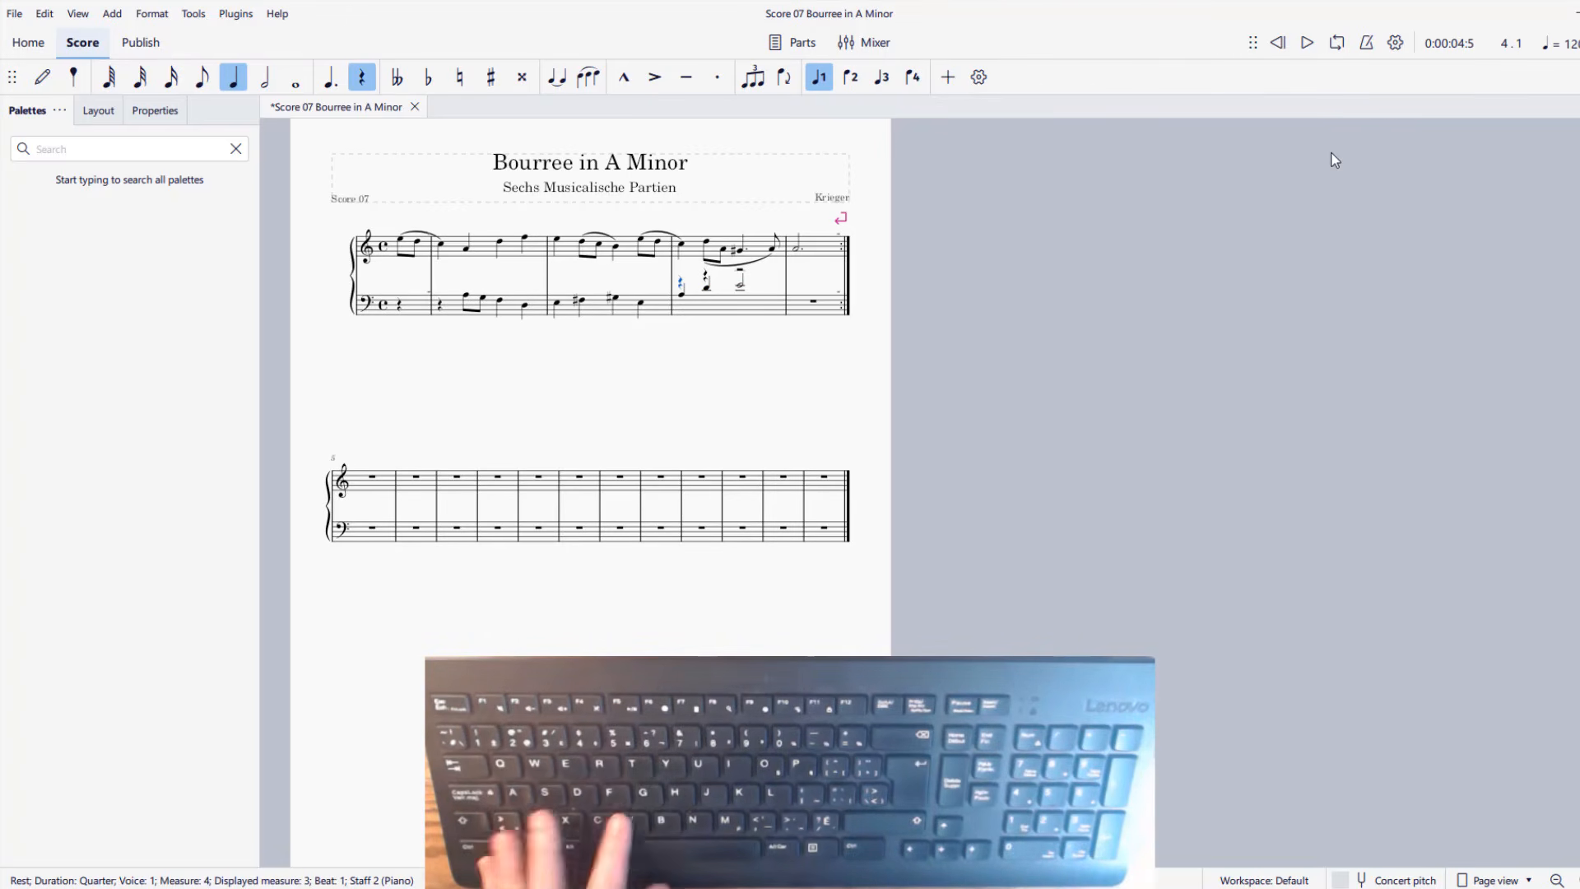
key(v)
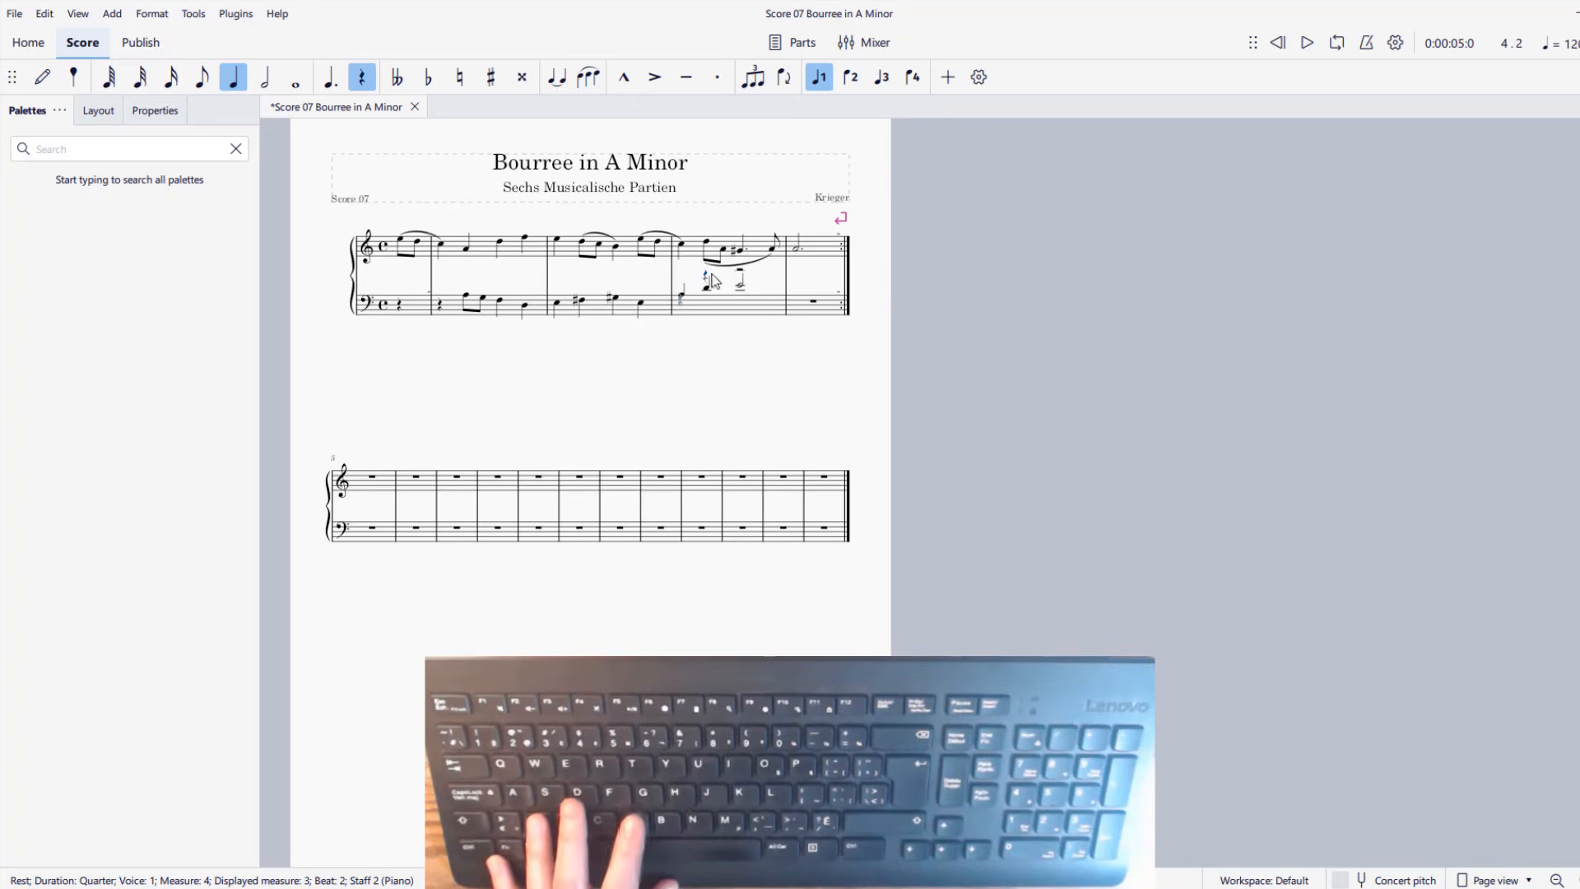
click(740, 277)
key(v)
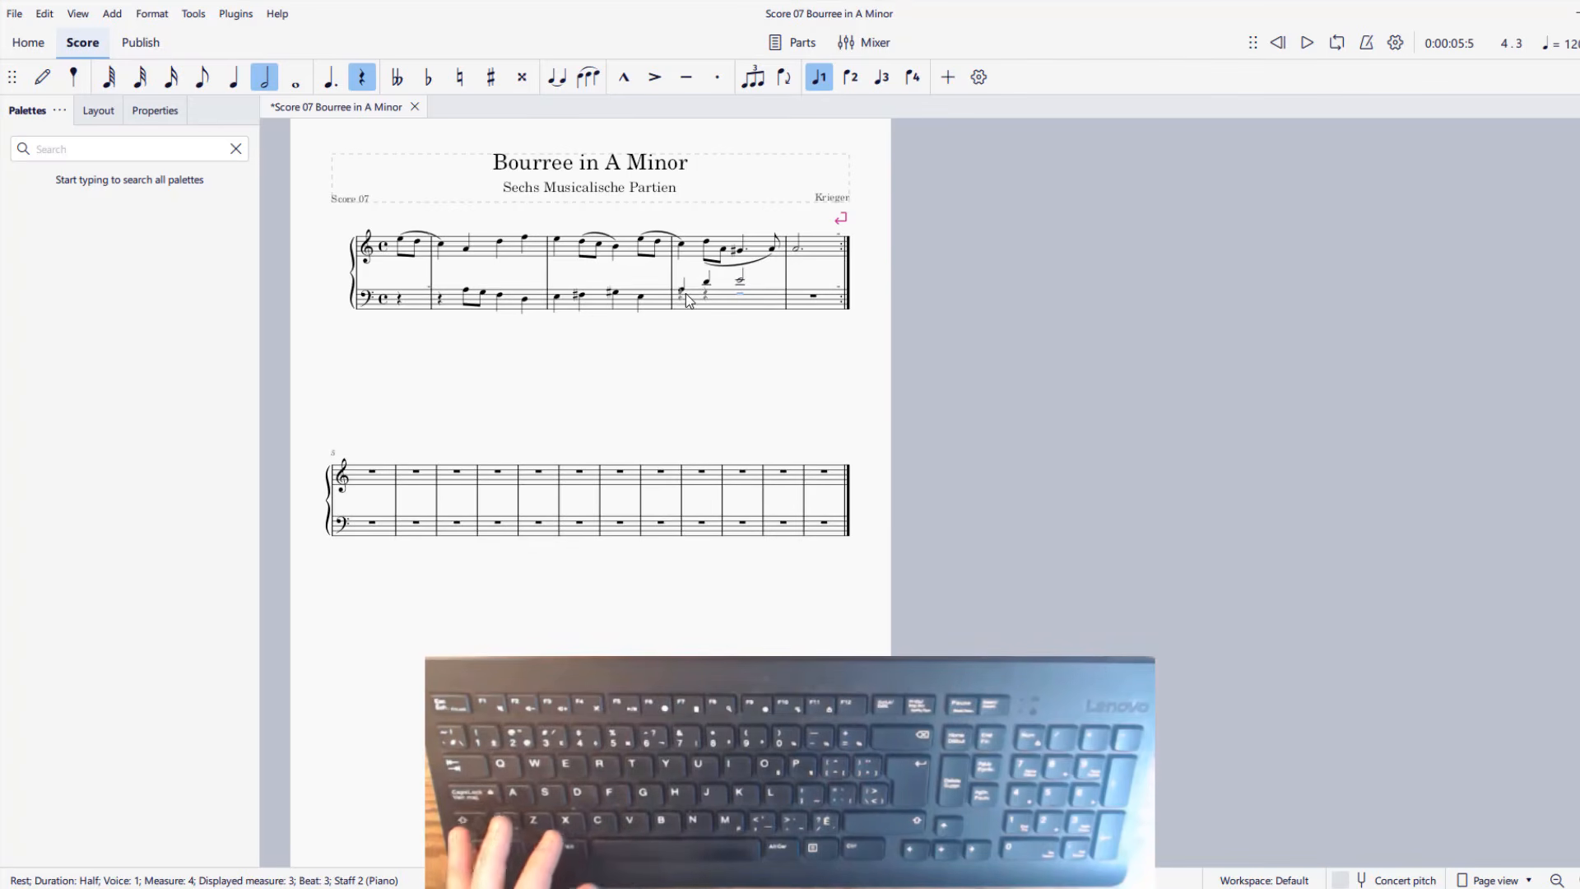
Undo the hiding of the rests, the voice 3 reassignment and the half-note E entry in the third full bass measure.
key(ctrl+z)
key(ctrl+z)
key(ctrl+z)
key(ctrl+z)
key(ctrl+z)
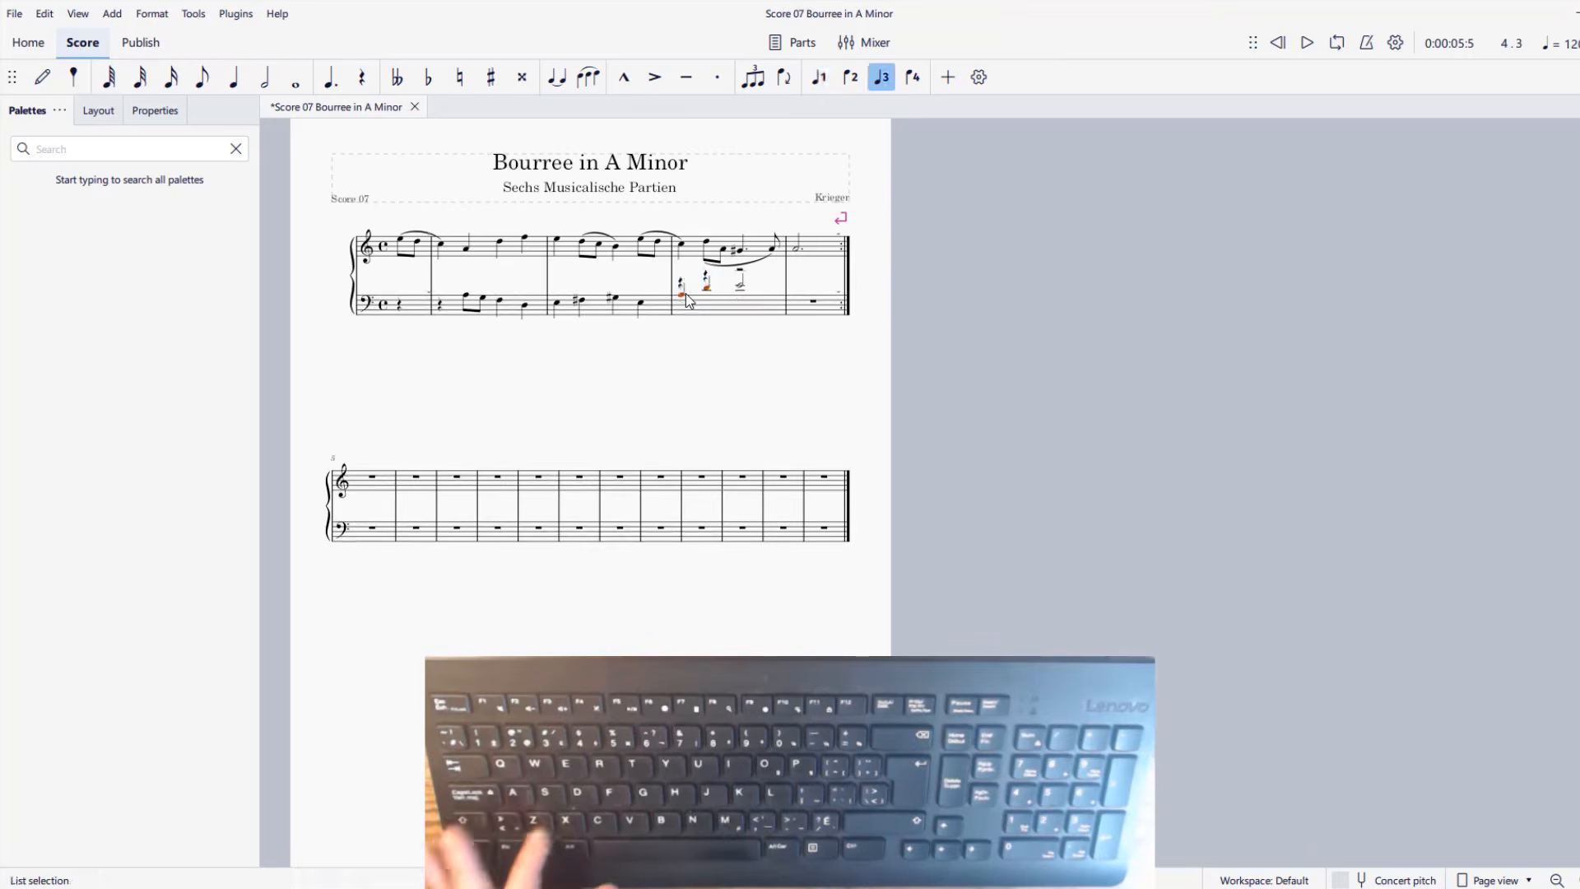
key(ctrl+z)
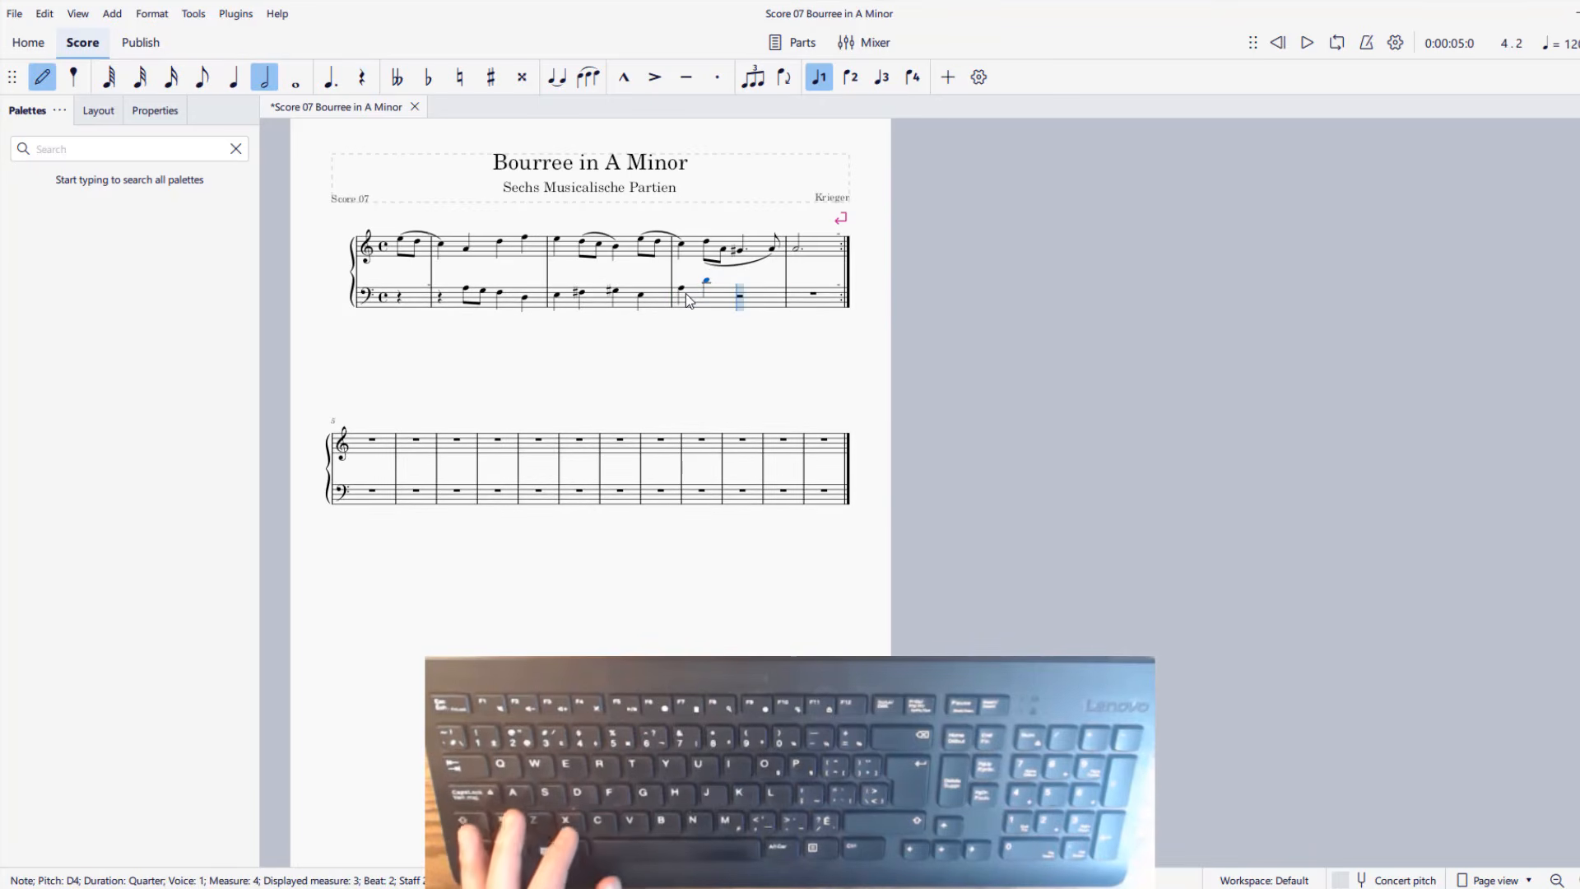
Enter a half-note E after the D in the third full bass measure and reassign the measure's notes to voice 3.
click(739, 282)
key(Escape)
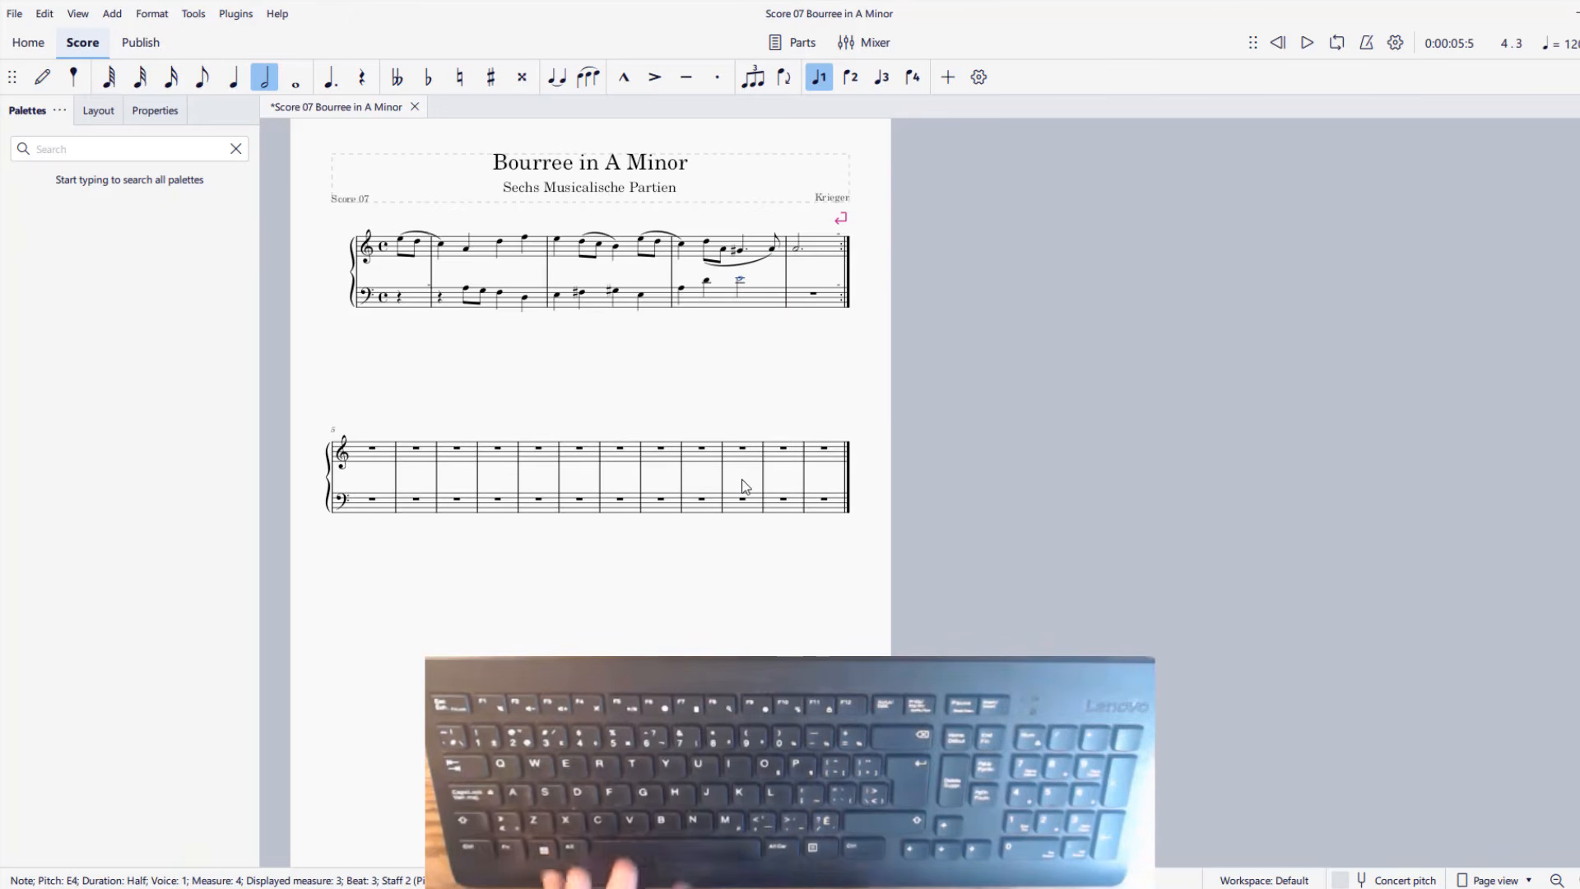
click(681, 288)
key(ctrl+shift+Right)
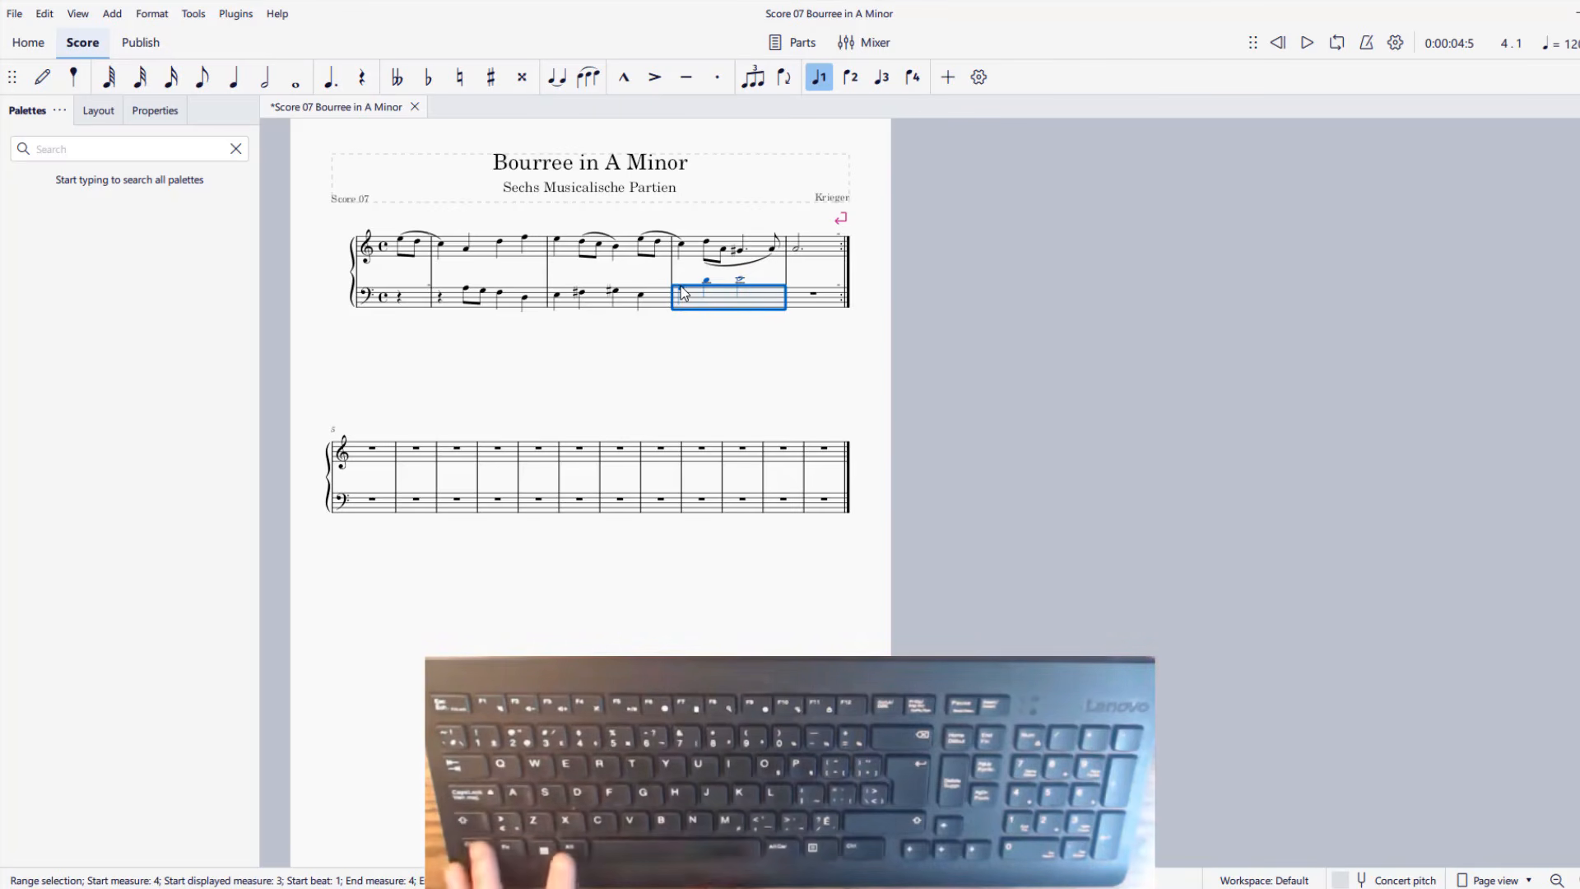
key(ctrl+alt+3)
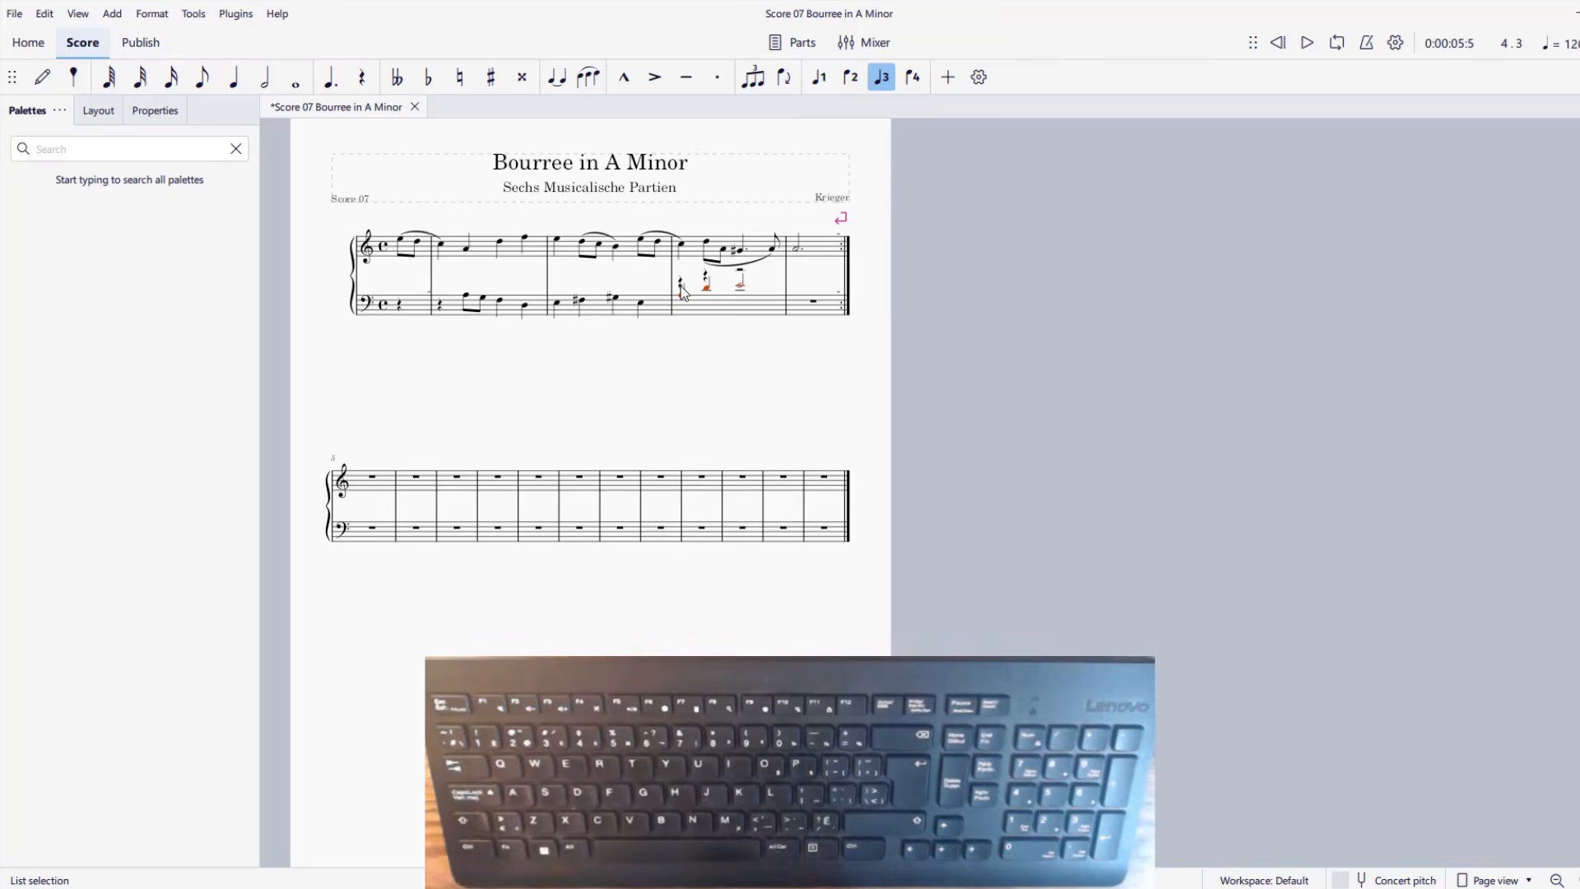
Undo the voice 3 reassignment and the note entries in the third full bass measure until the measure is empty.
key(ctrl+z)
key(ctrl+z)
key(ctrl+z)
key(ctrl+z)
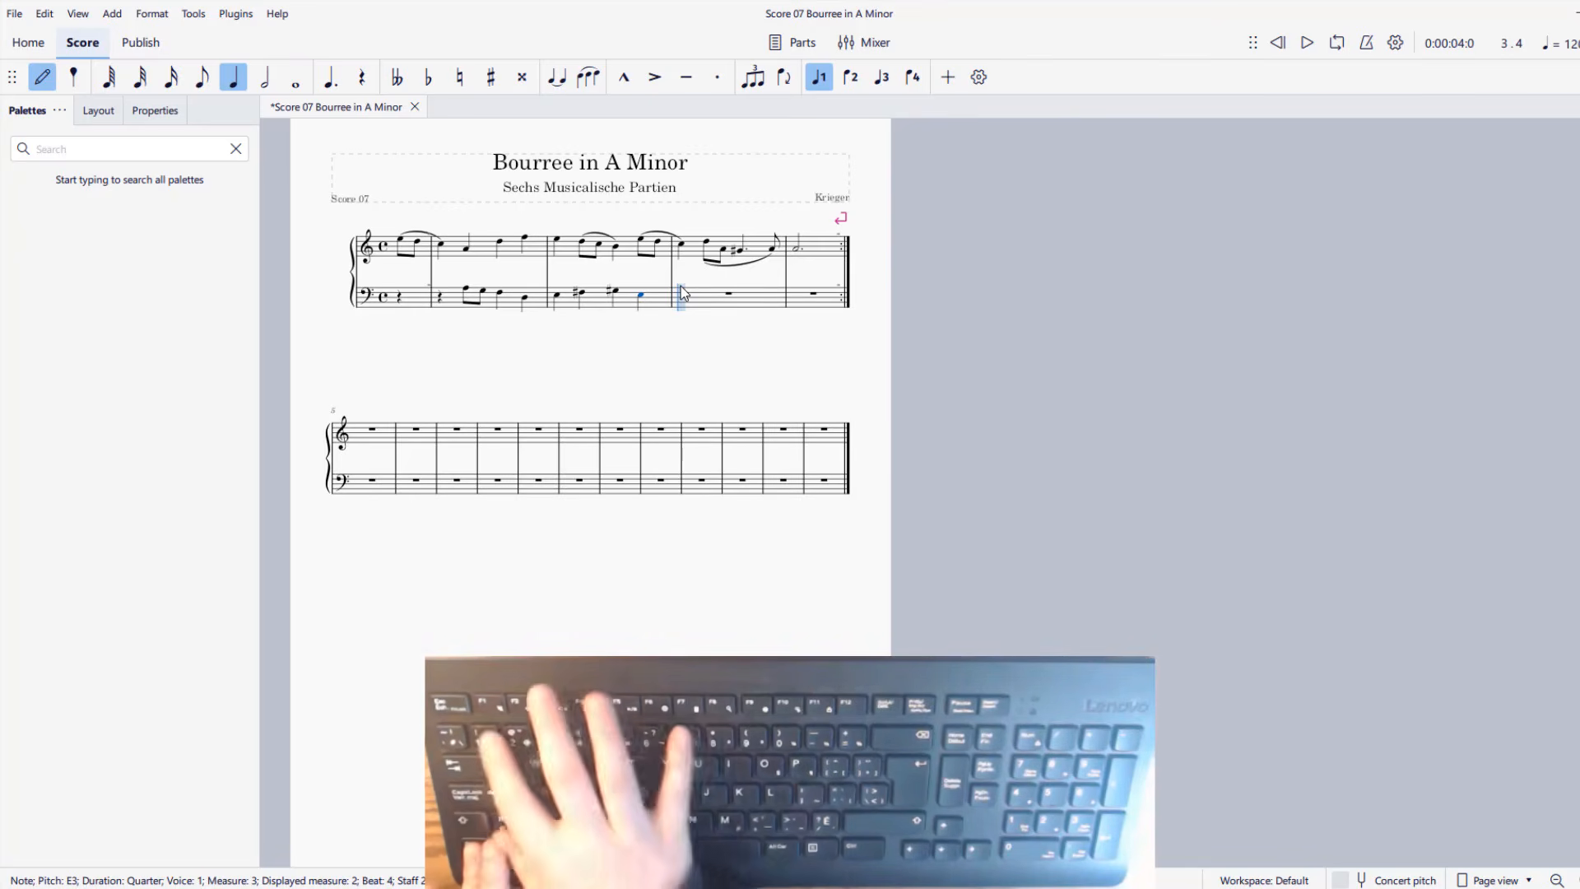
key(ctrl+alt+3)
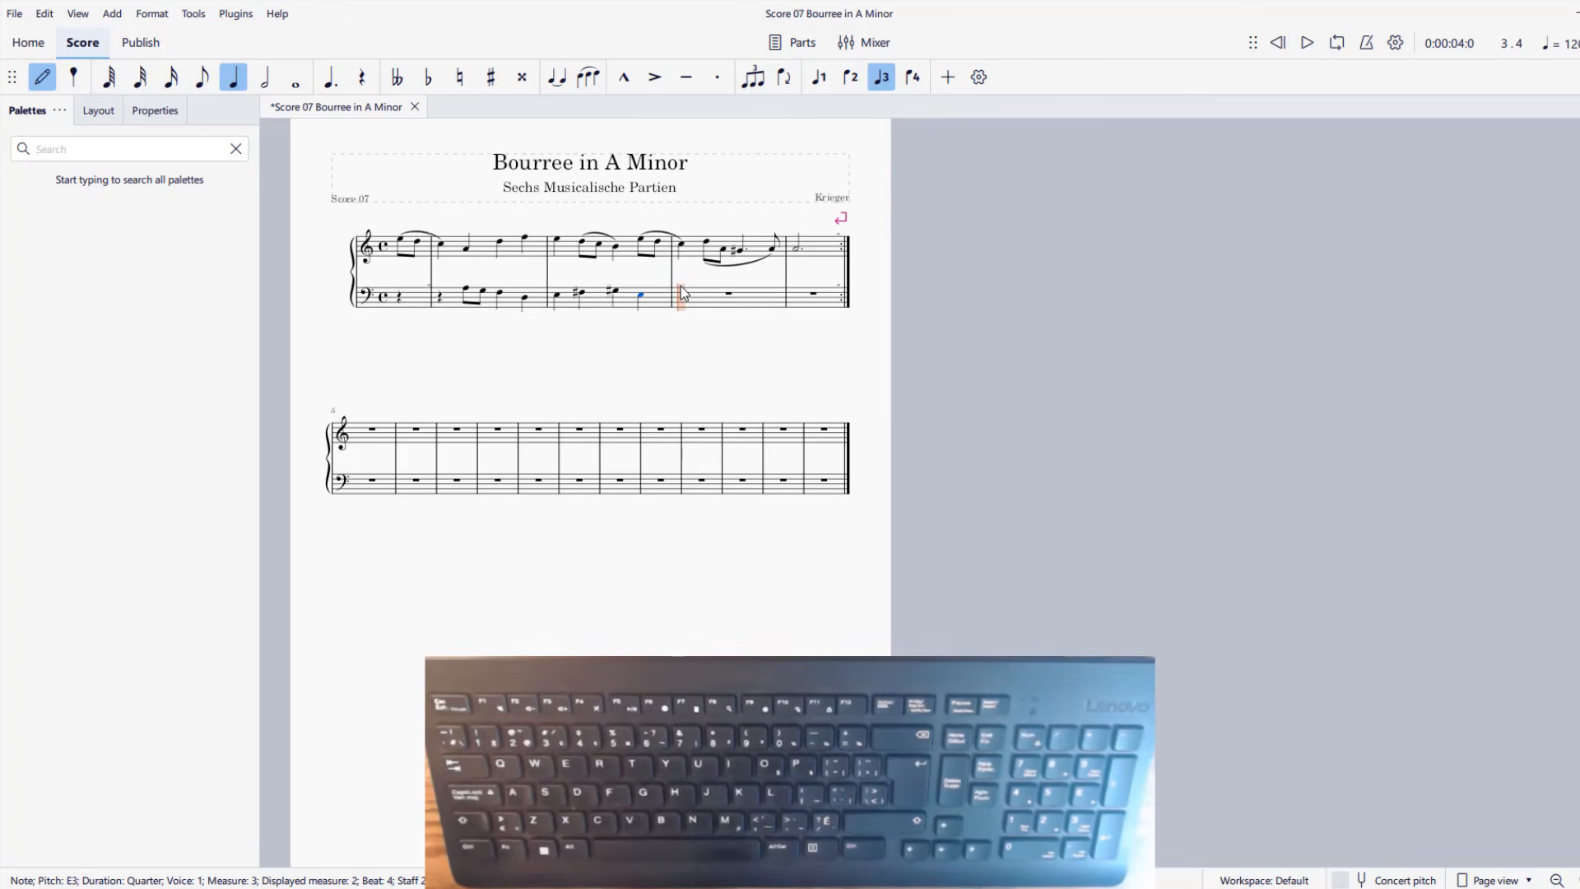
key(ctrl+alt+1)
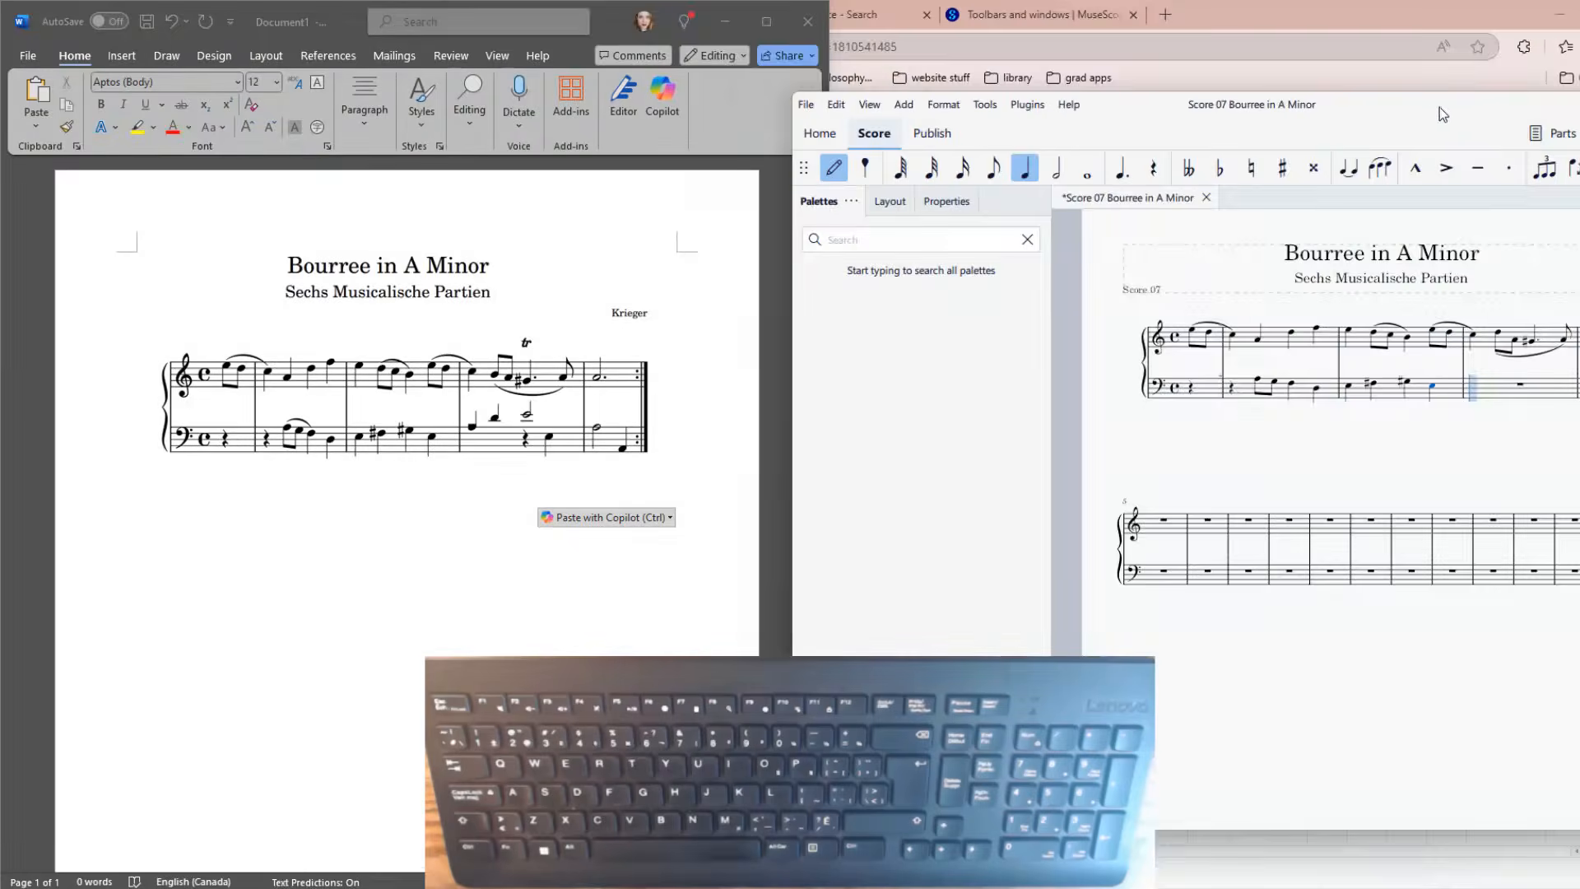
Enter quarter notes A and D and a half-note E in voice 3 of the third full bass measure.
drag(1434, 112, 1377, 66)
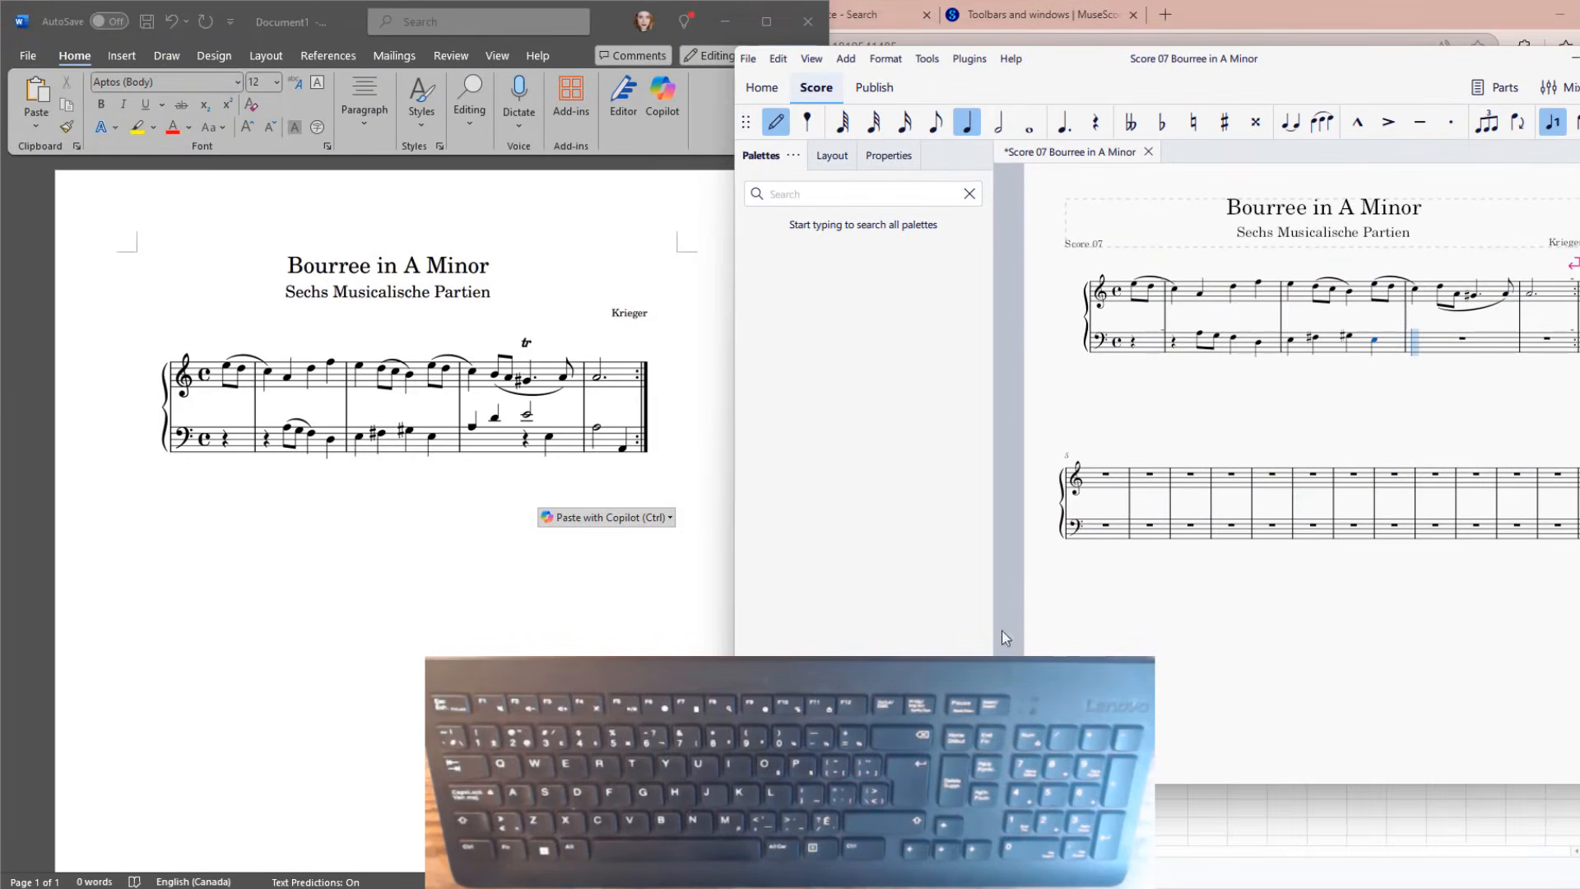
click(775, 122)
click(1250, 498)
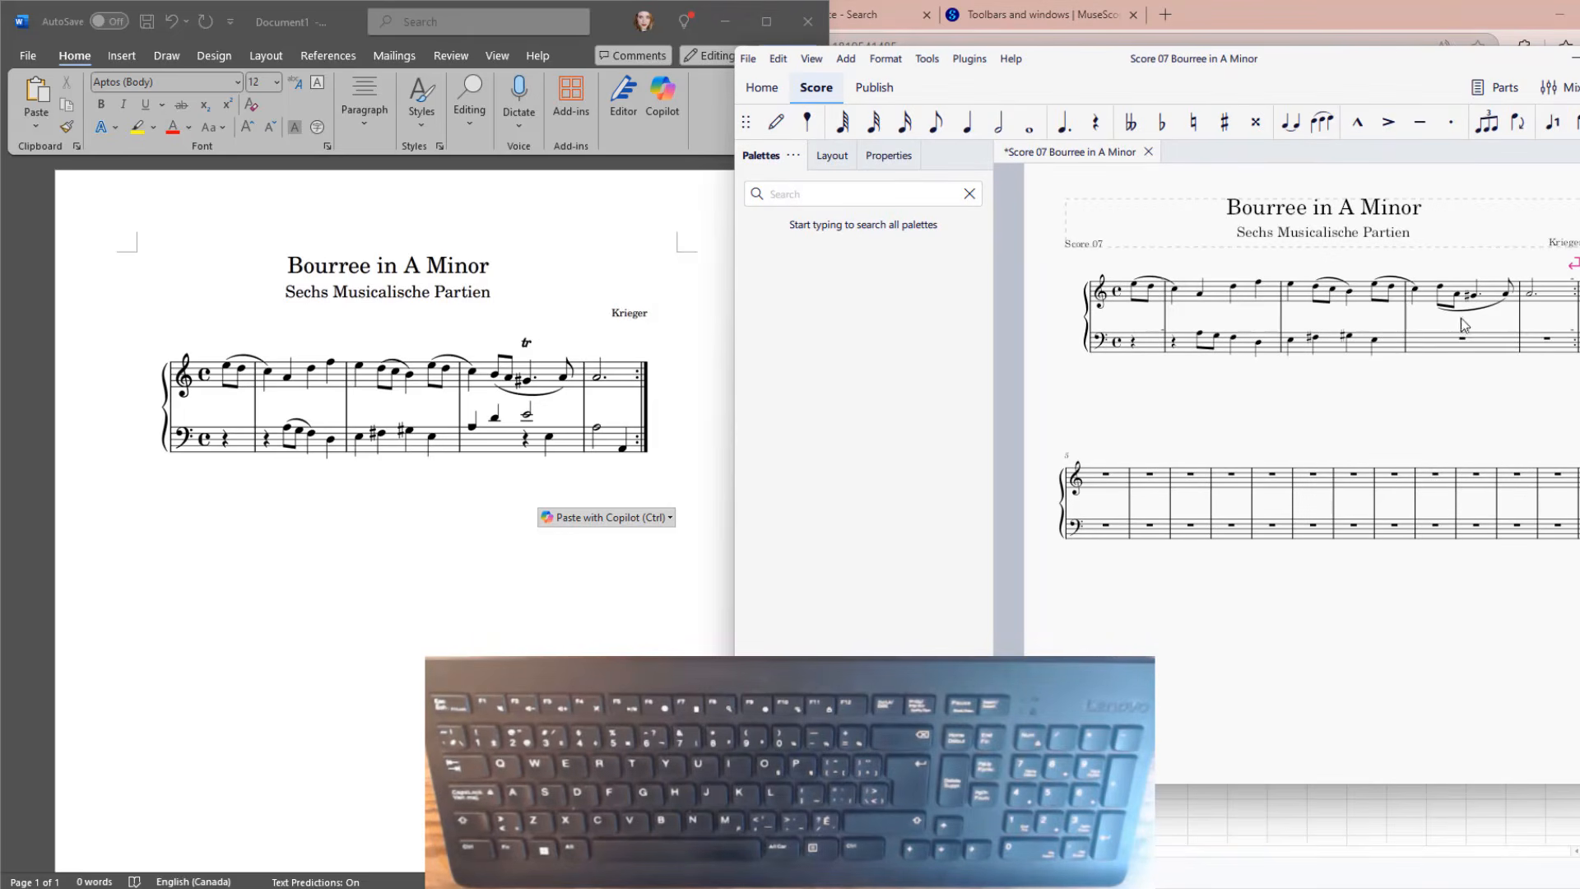
click(1433, 344)
key(n)
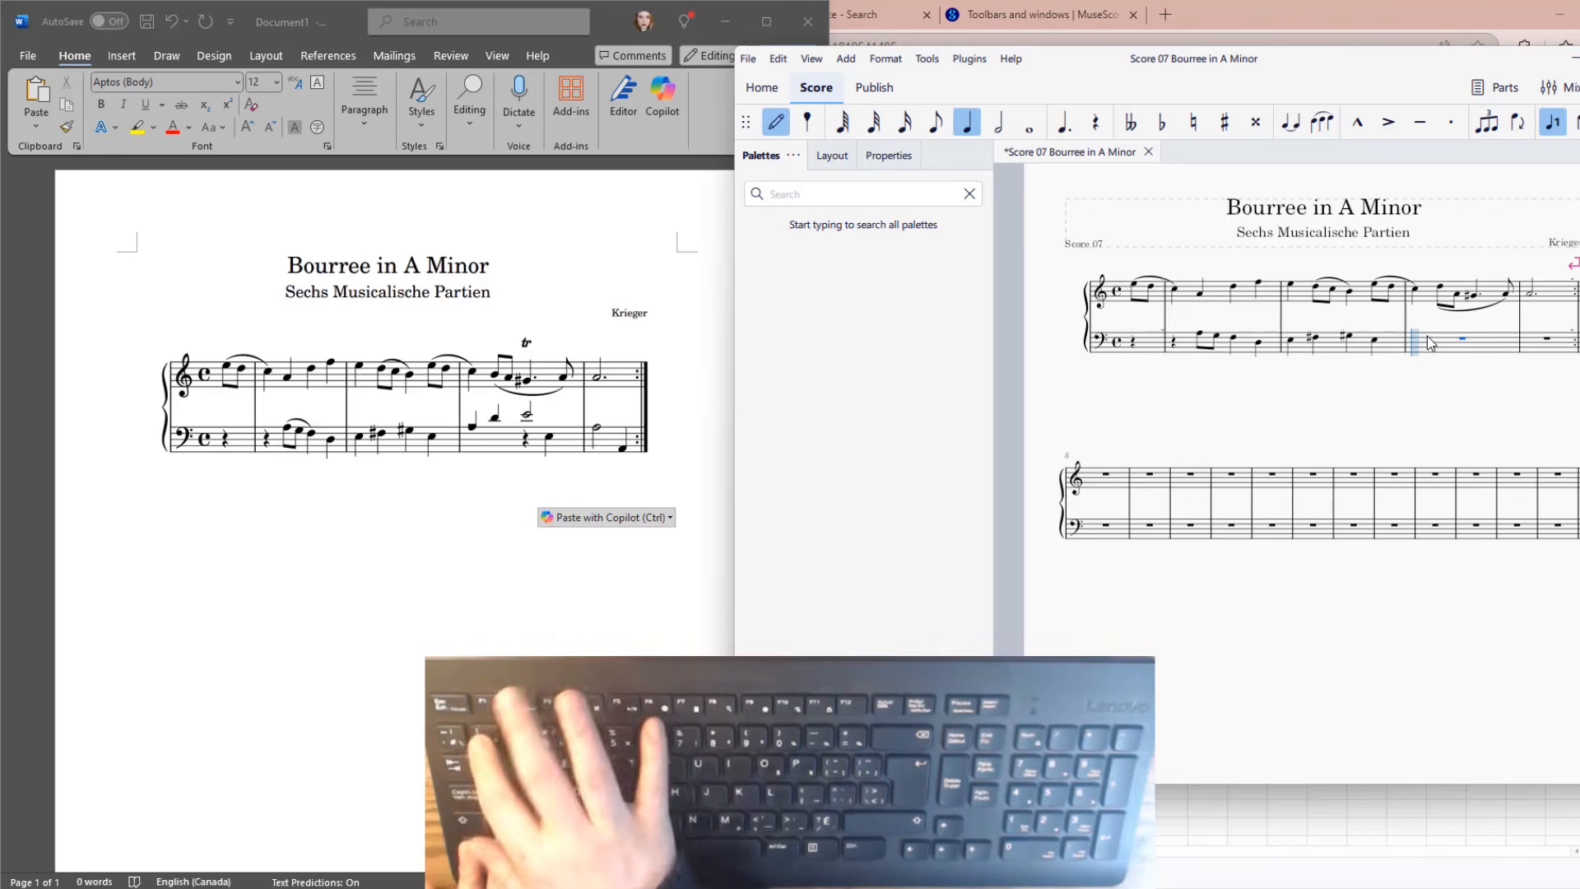
key(ctrl+alt+3)
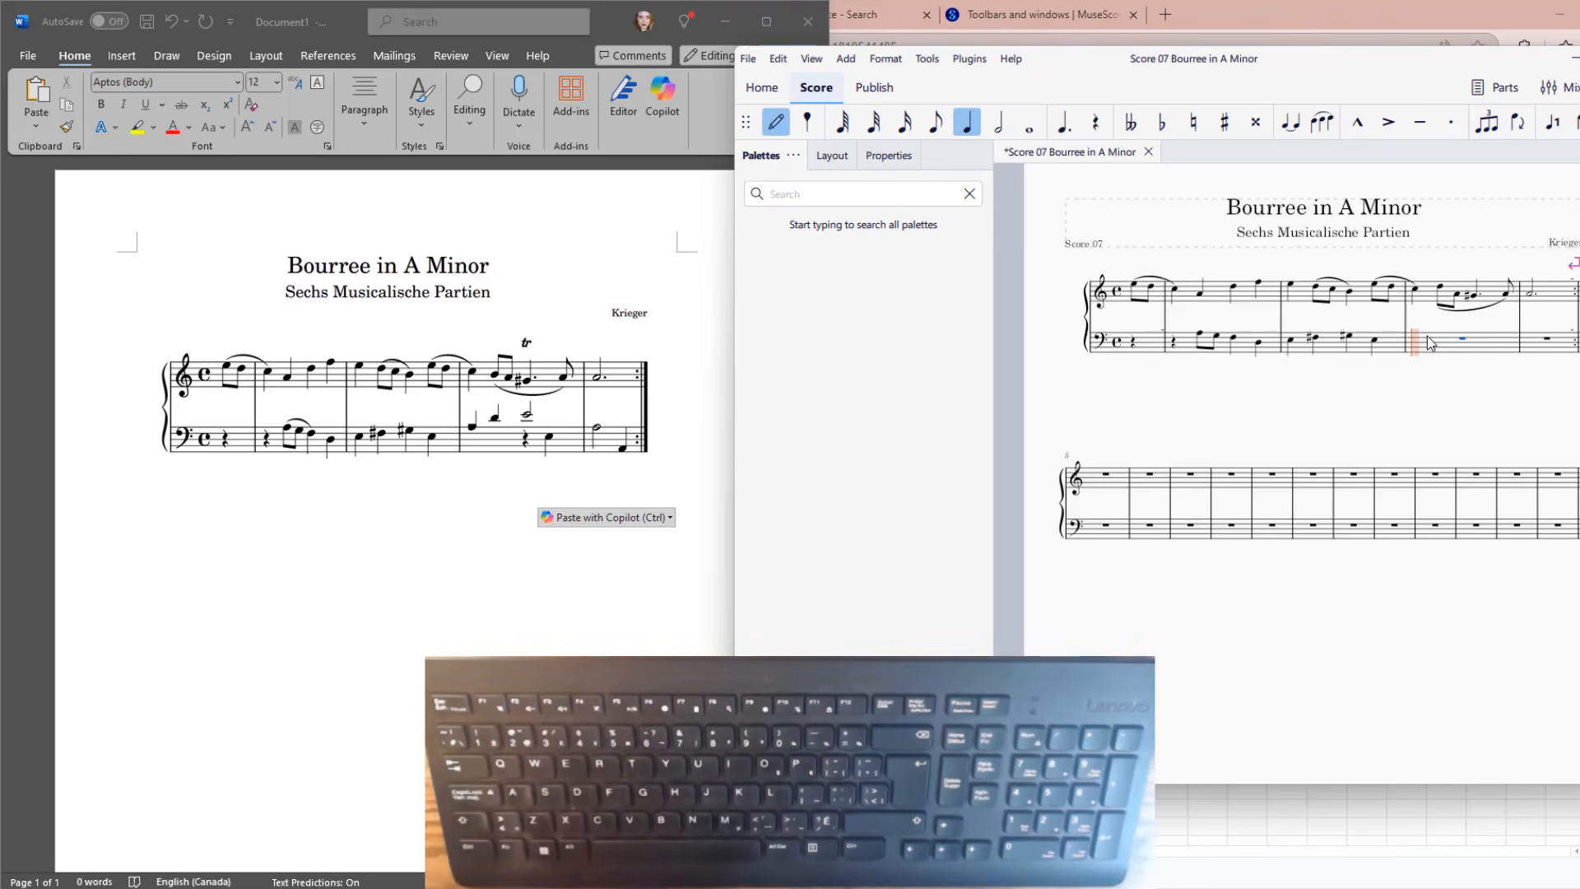
key(a)
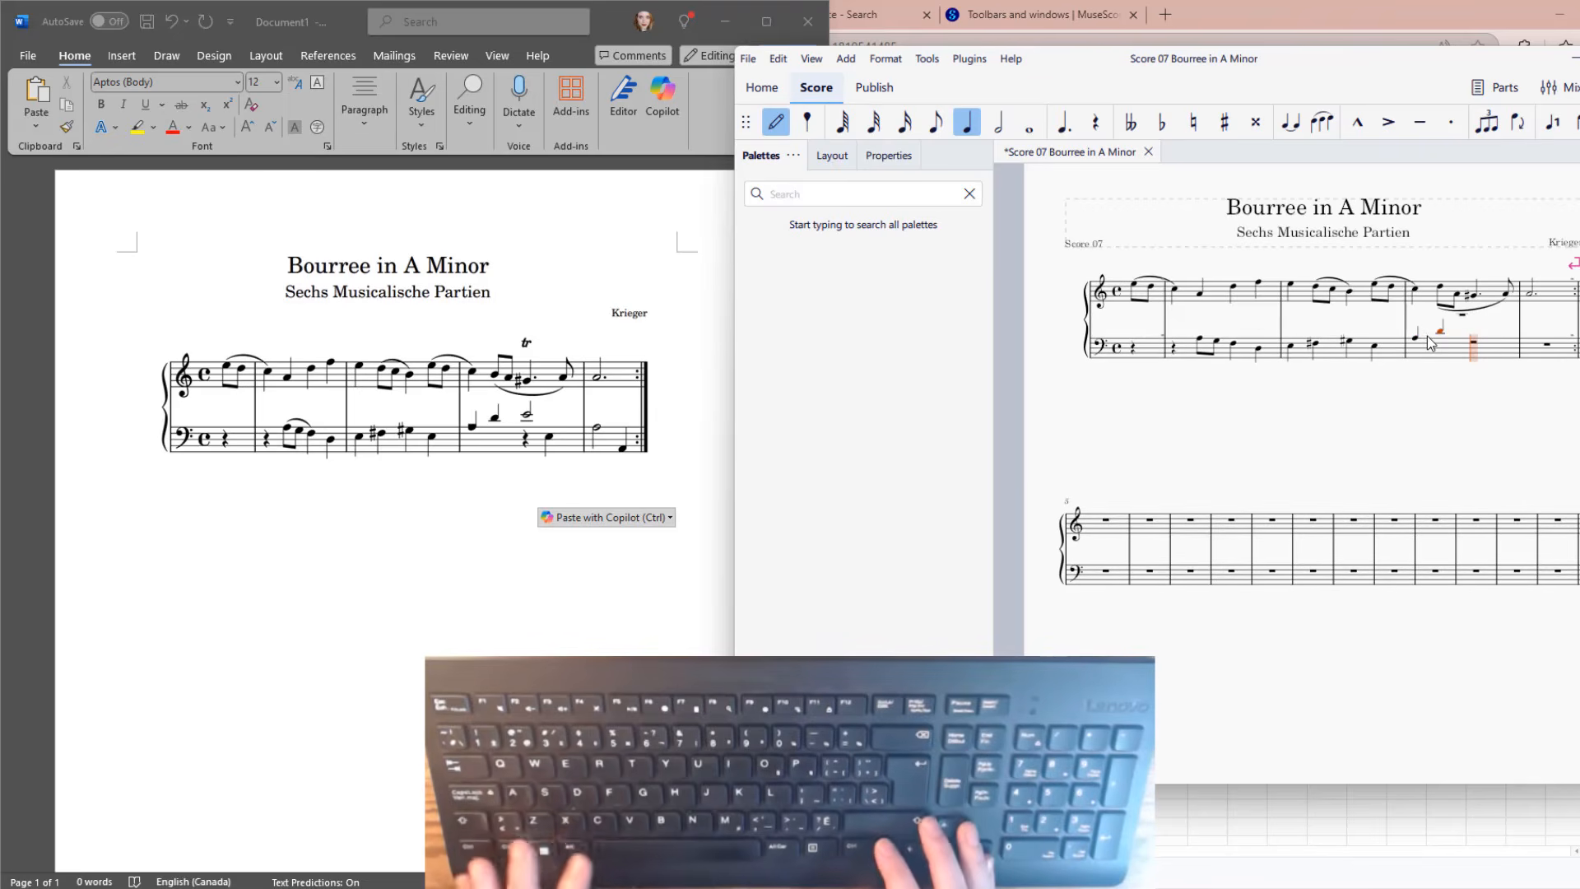
key(c)
key(6)
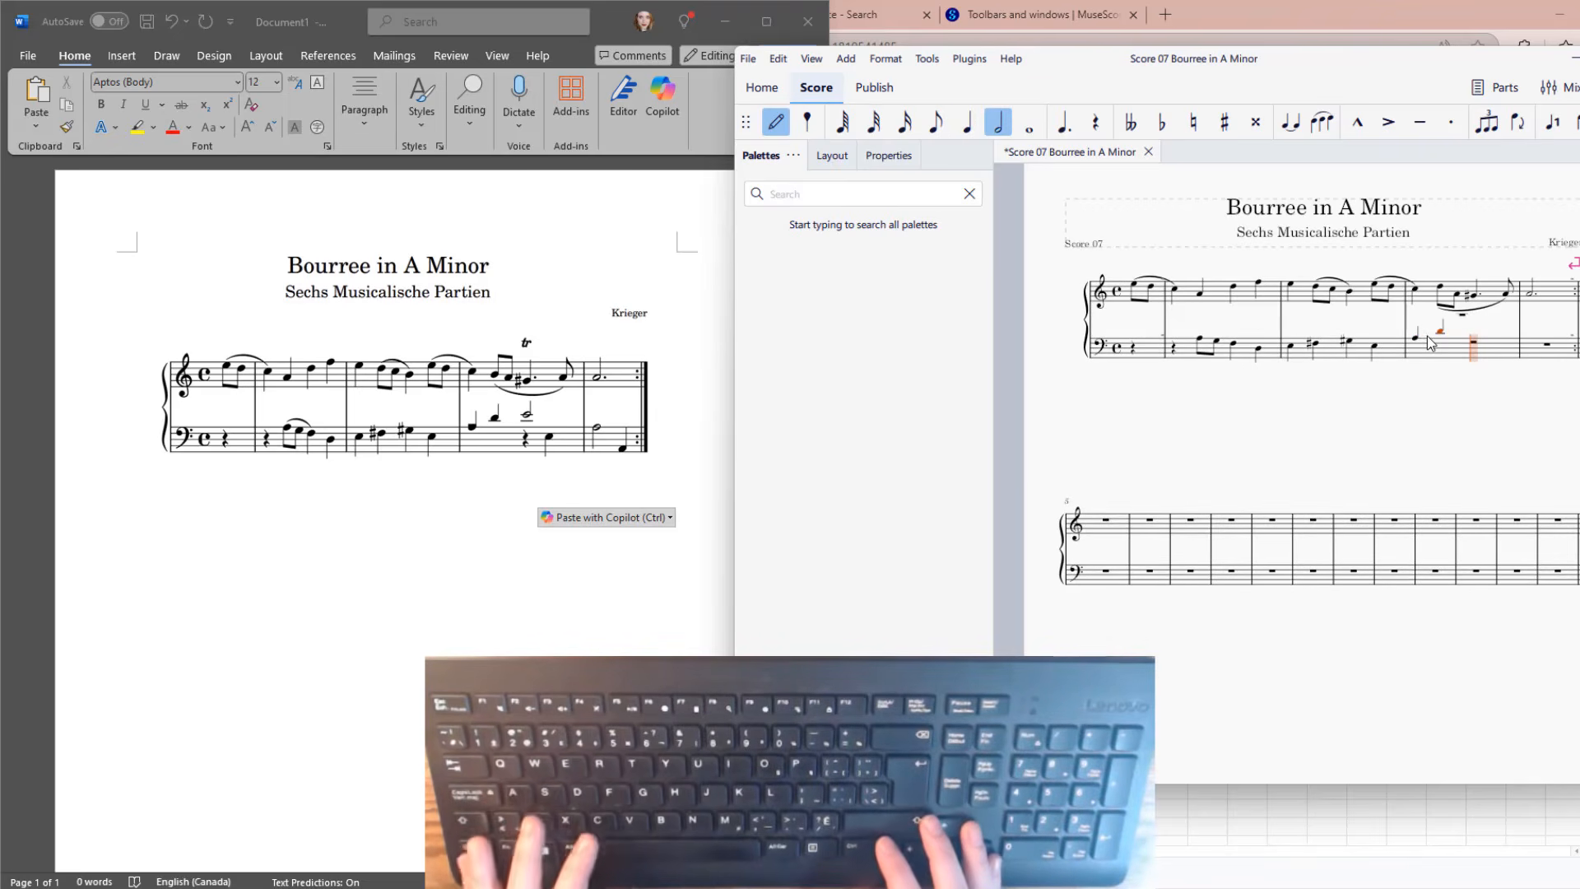
key(e)
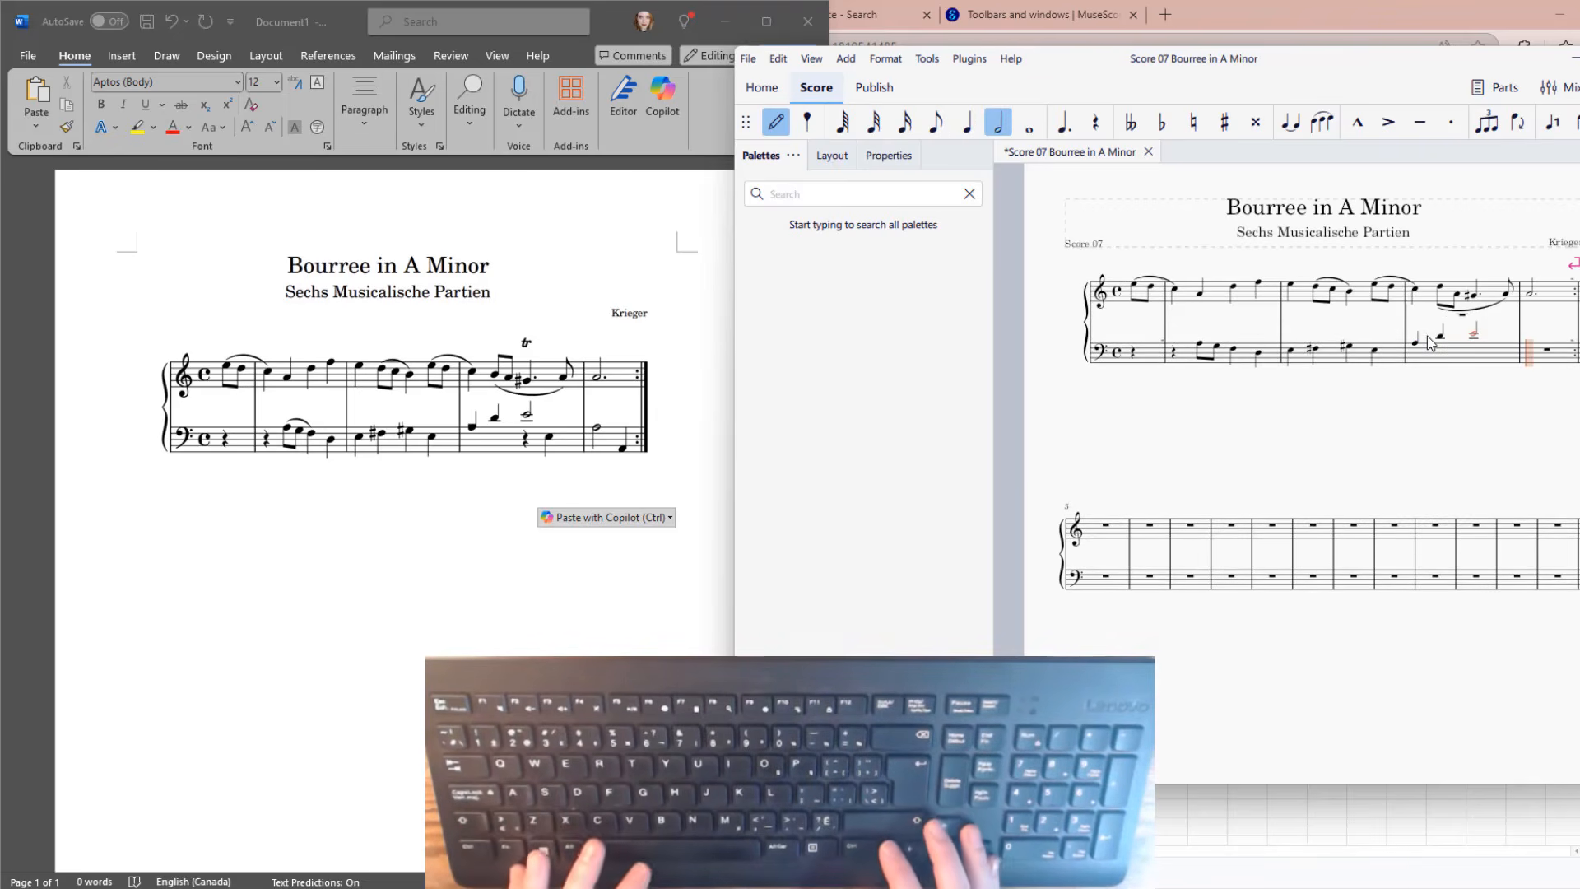
In voice 4 of the same bass measure, enter a half rest, a quarter rest and a quarter-note E.
key(Left)
key(Left)
key(Left)
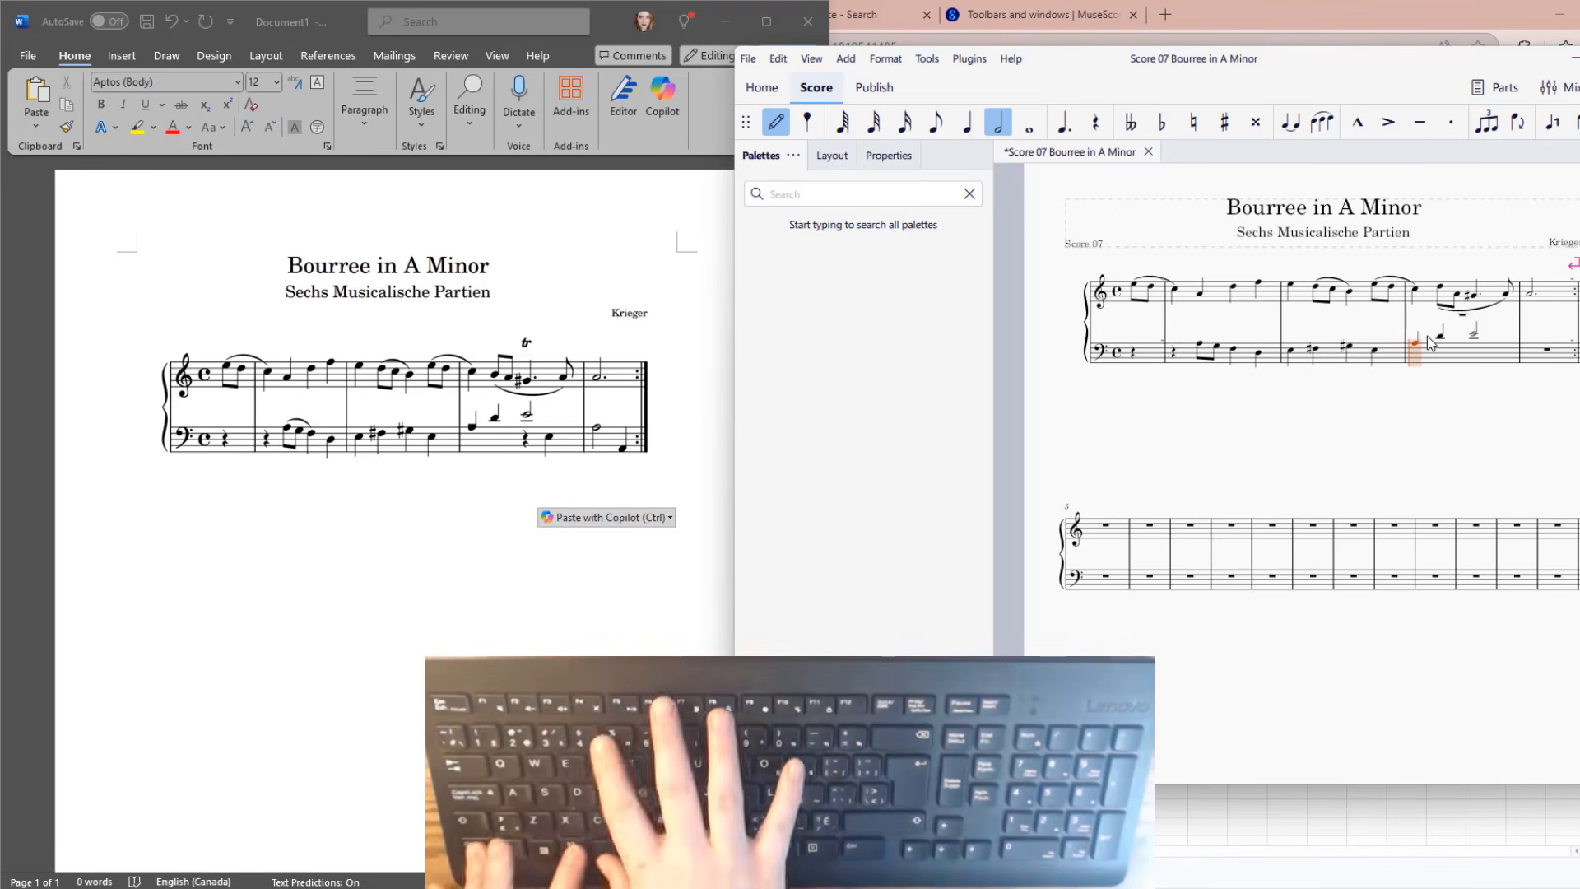
key(ctrl+alt+4)
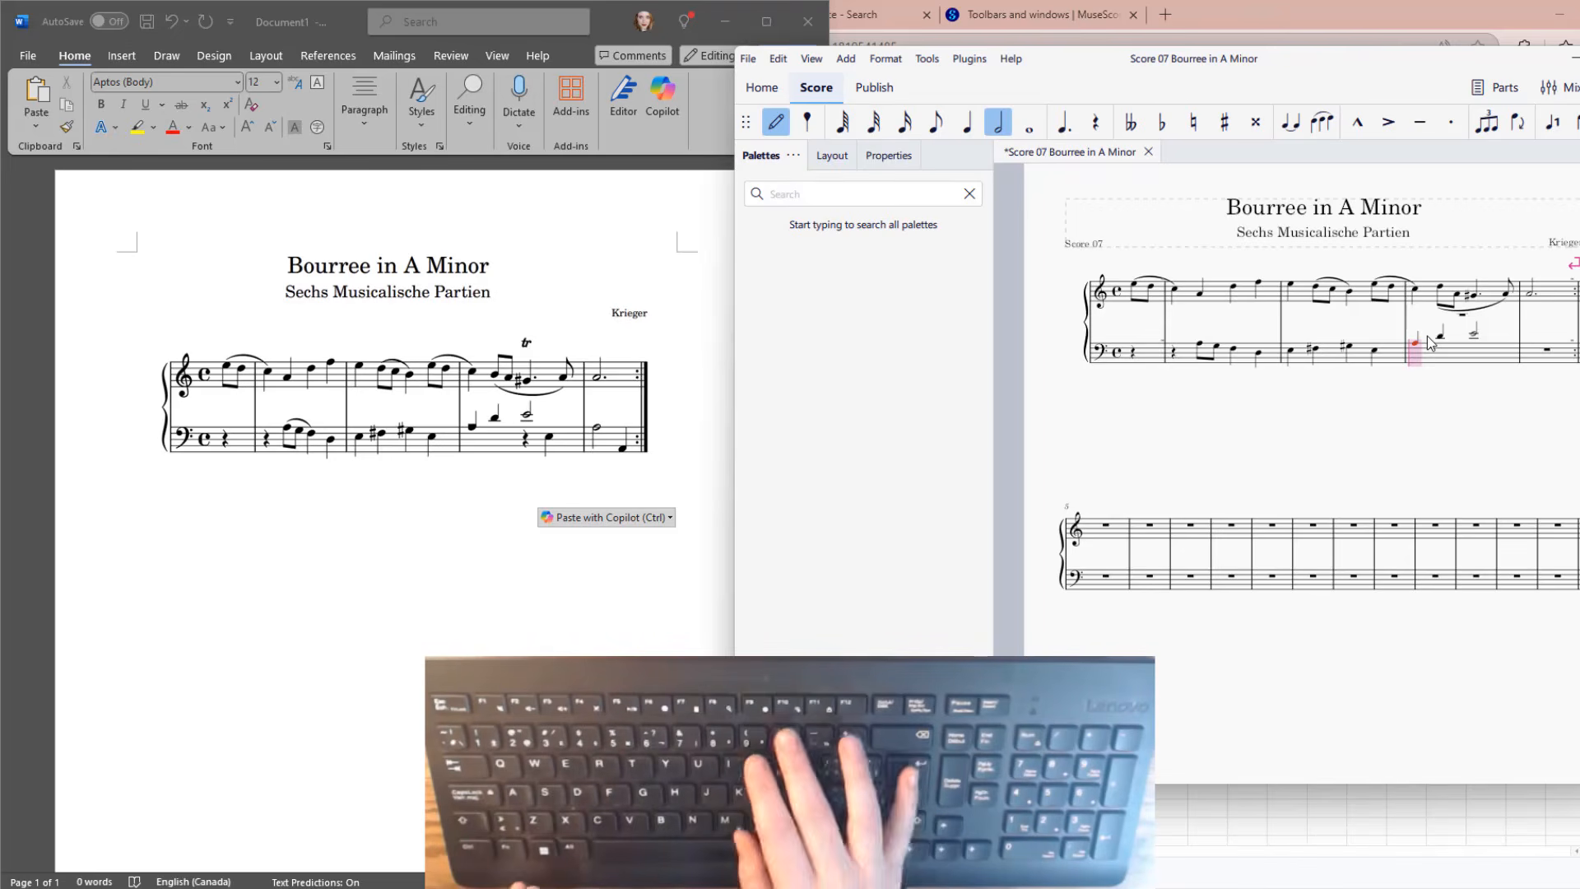
key(0)
key(5)
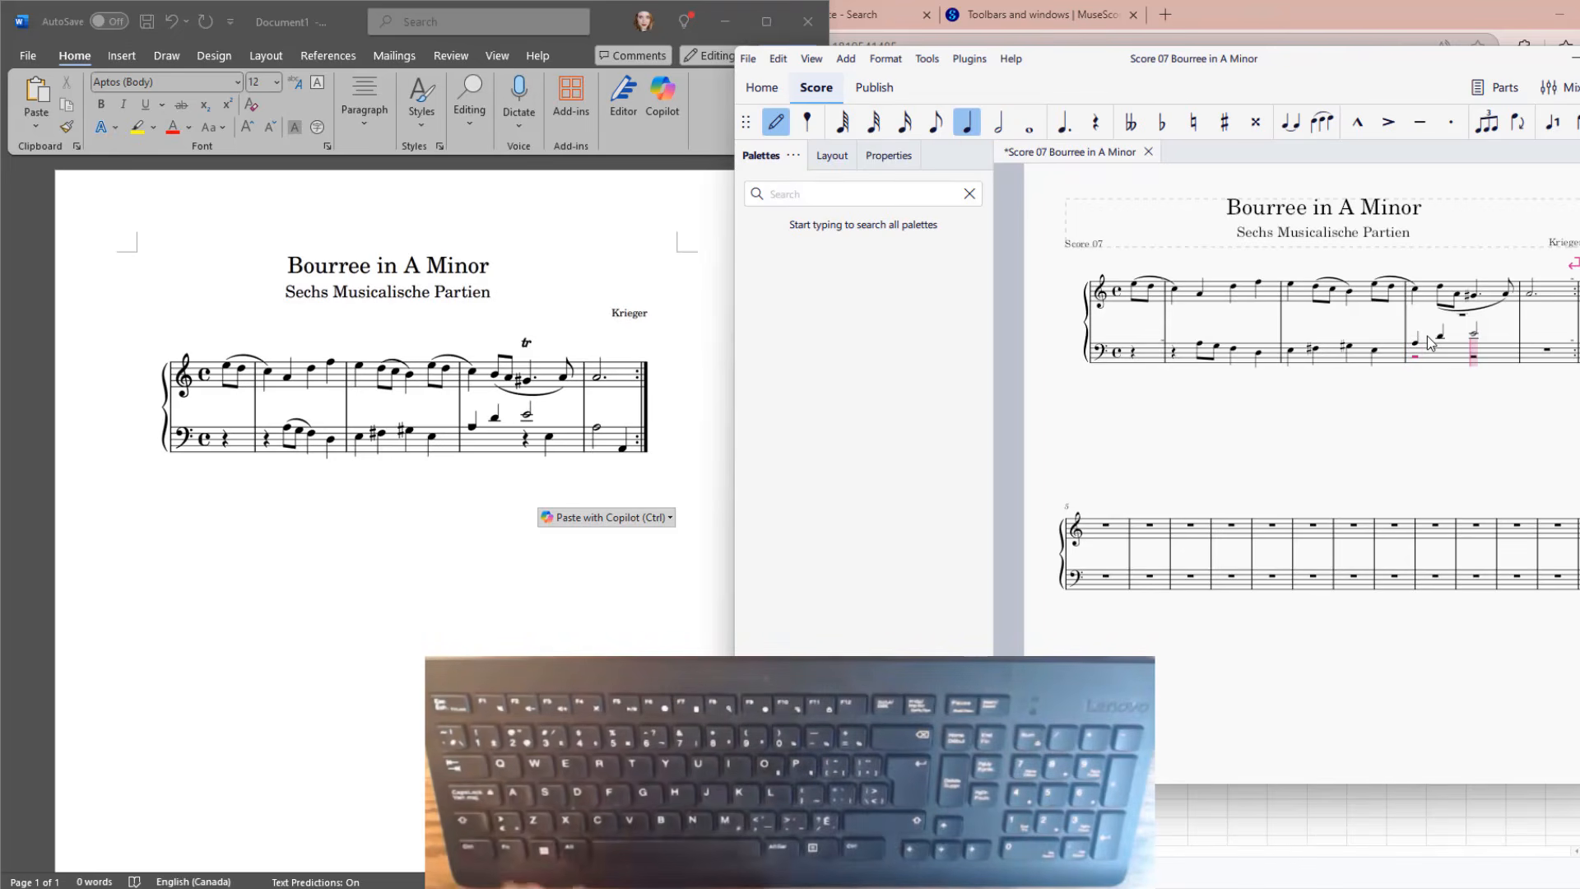
key(0)
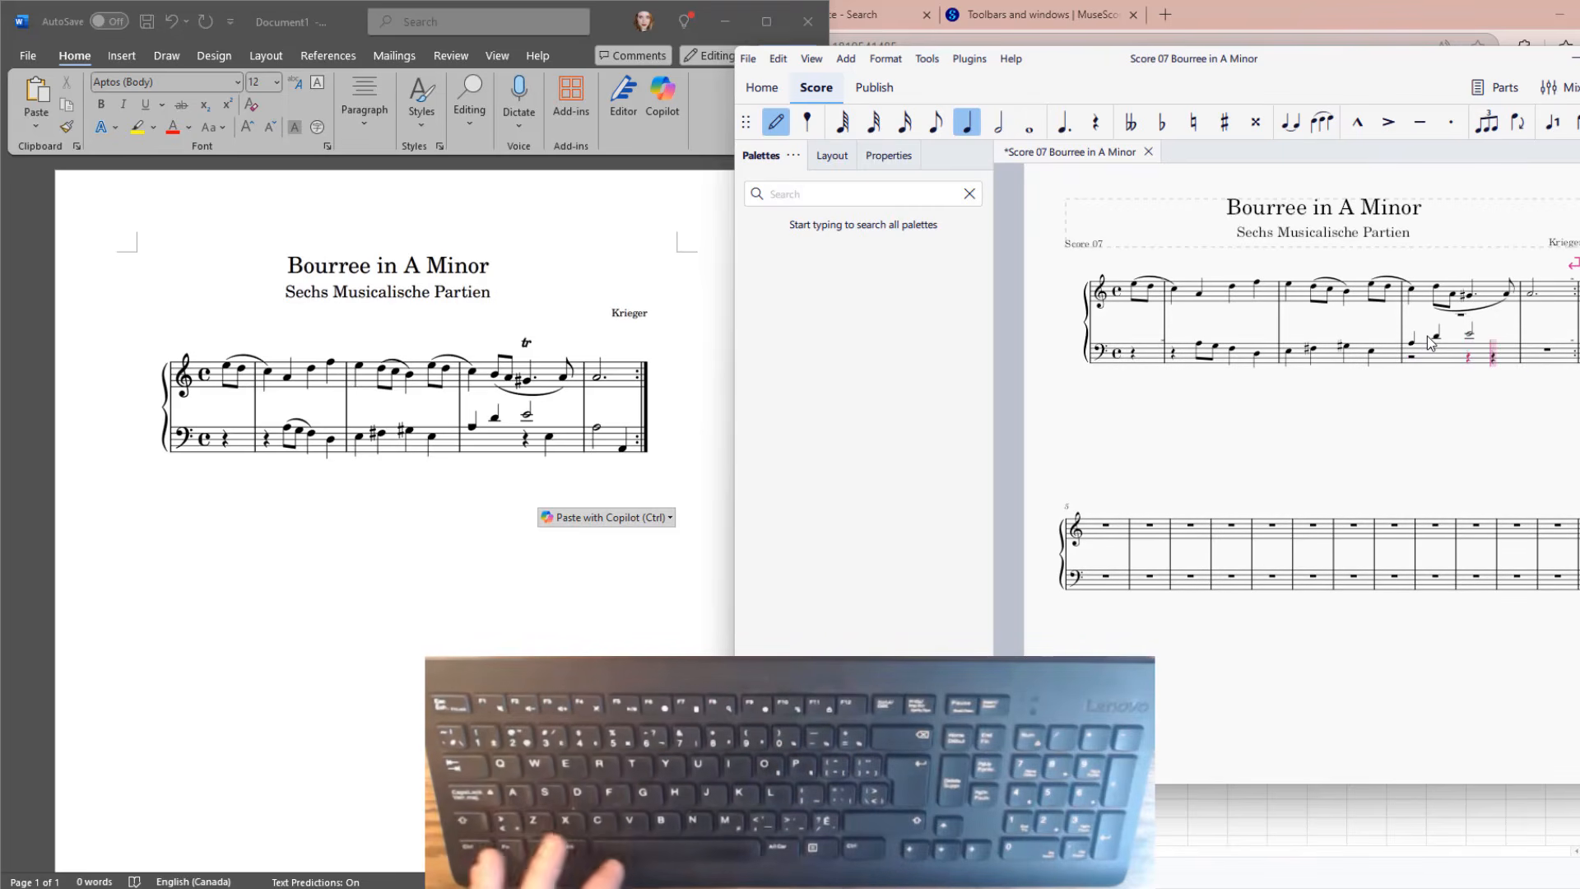
key(Escape)
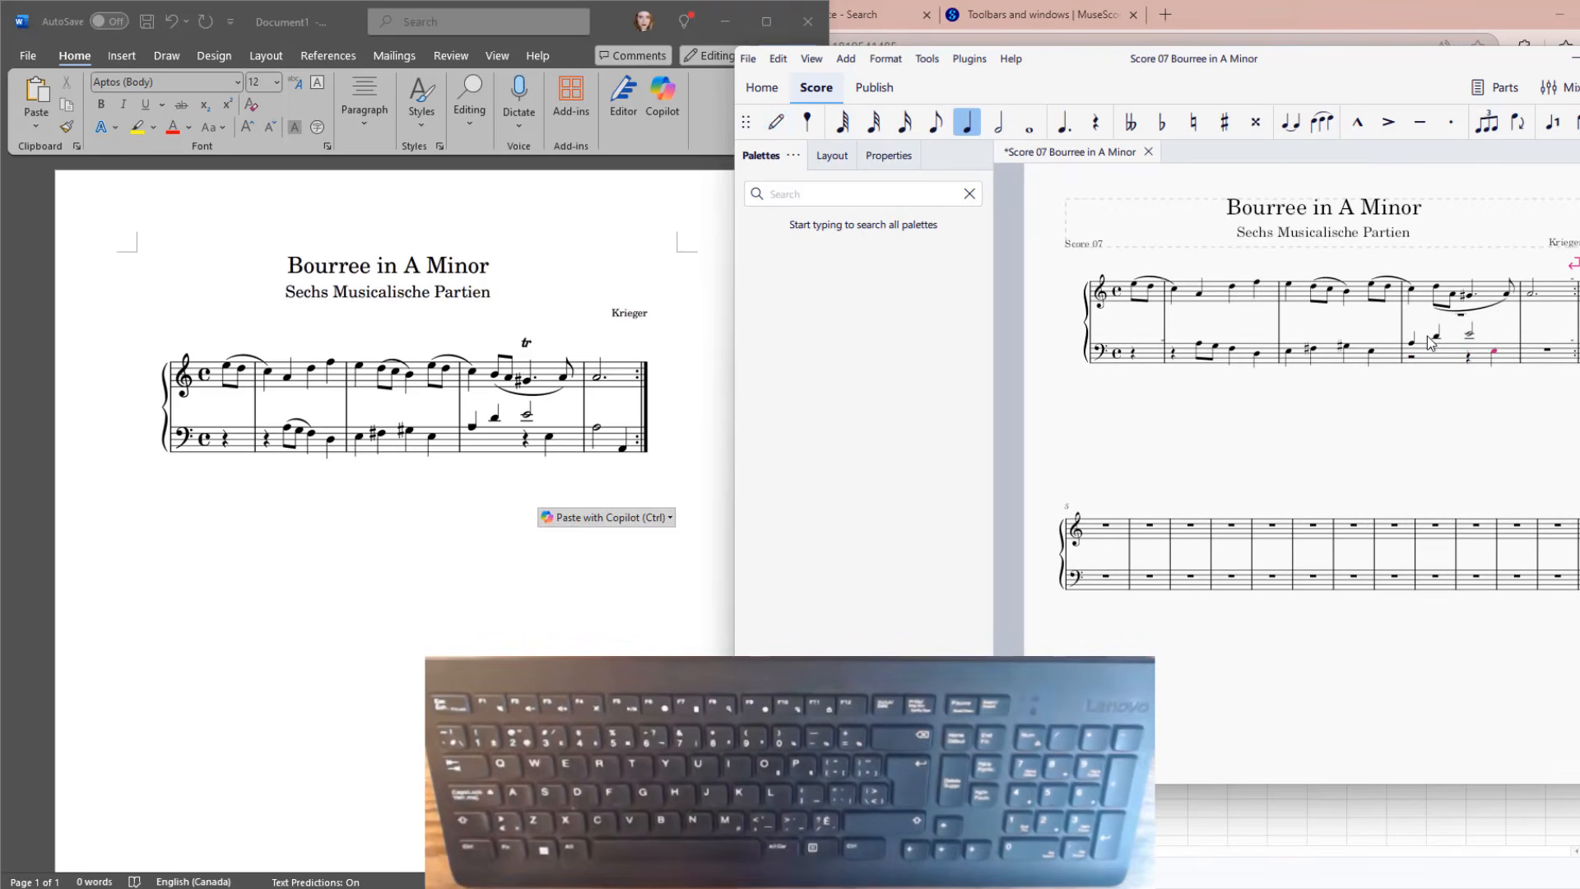
Enter a half-note A and a low quarter-note A in voice 1 of the last bass measure before the repeat.
click(1546, 354)
key(n)
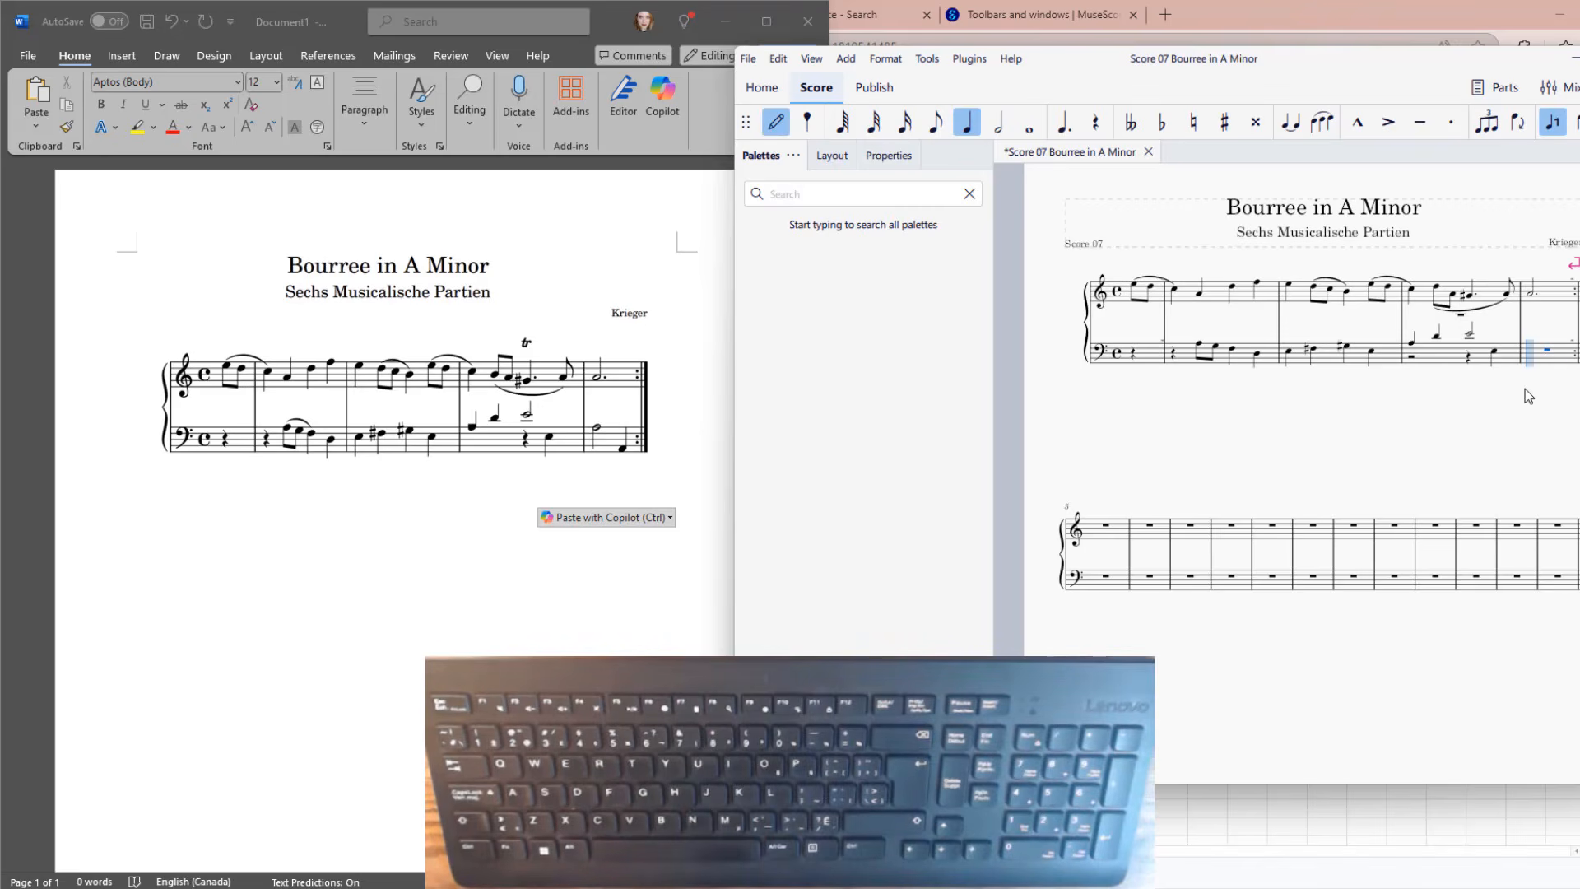
text(6)
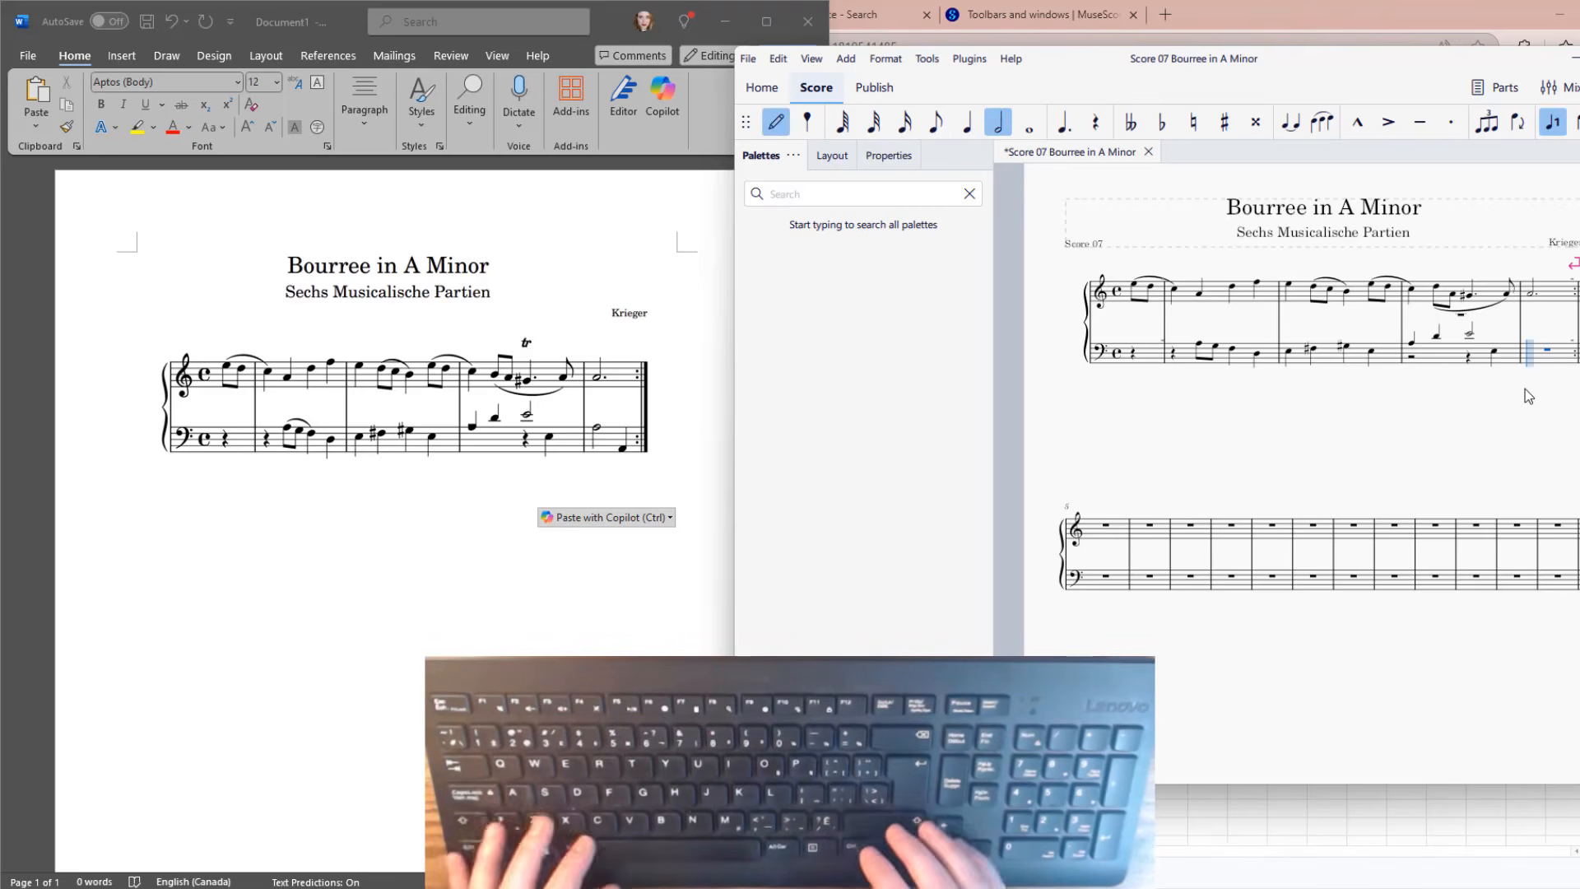
text(a5)
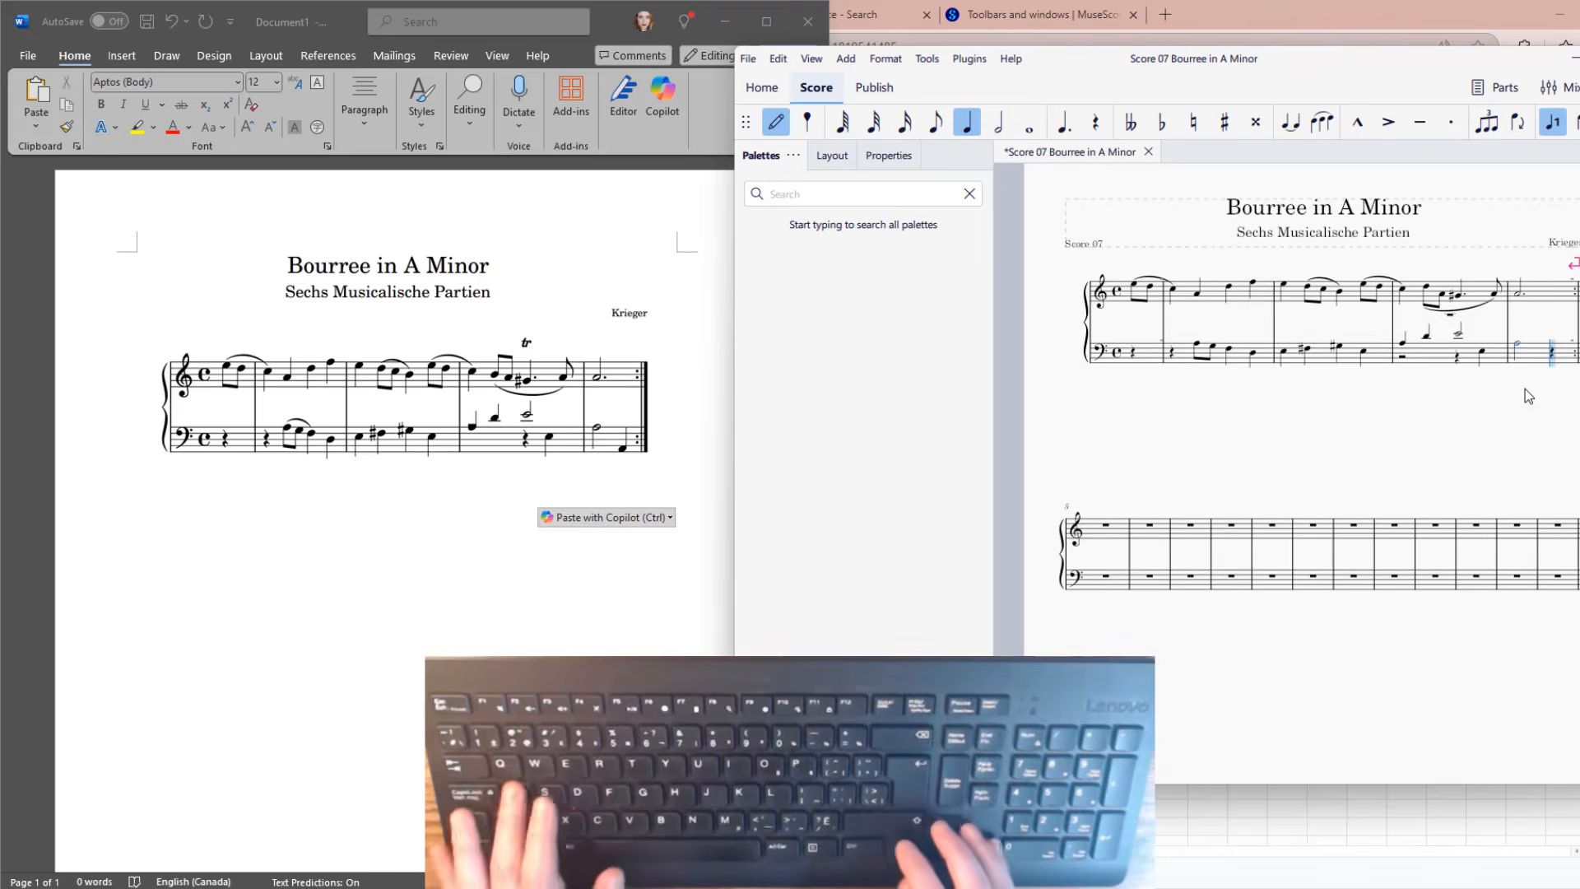
text(e)
key(Escape)
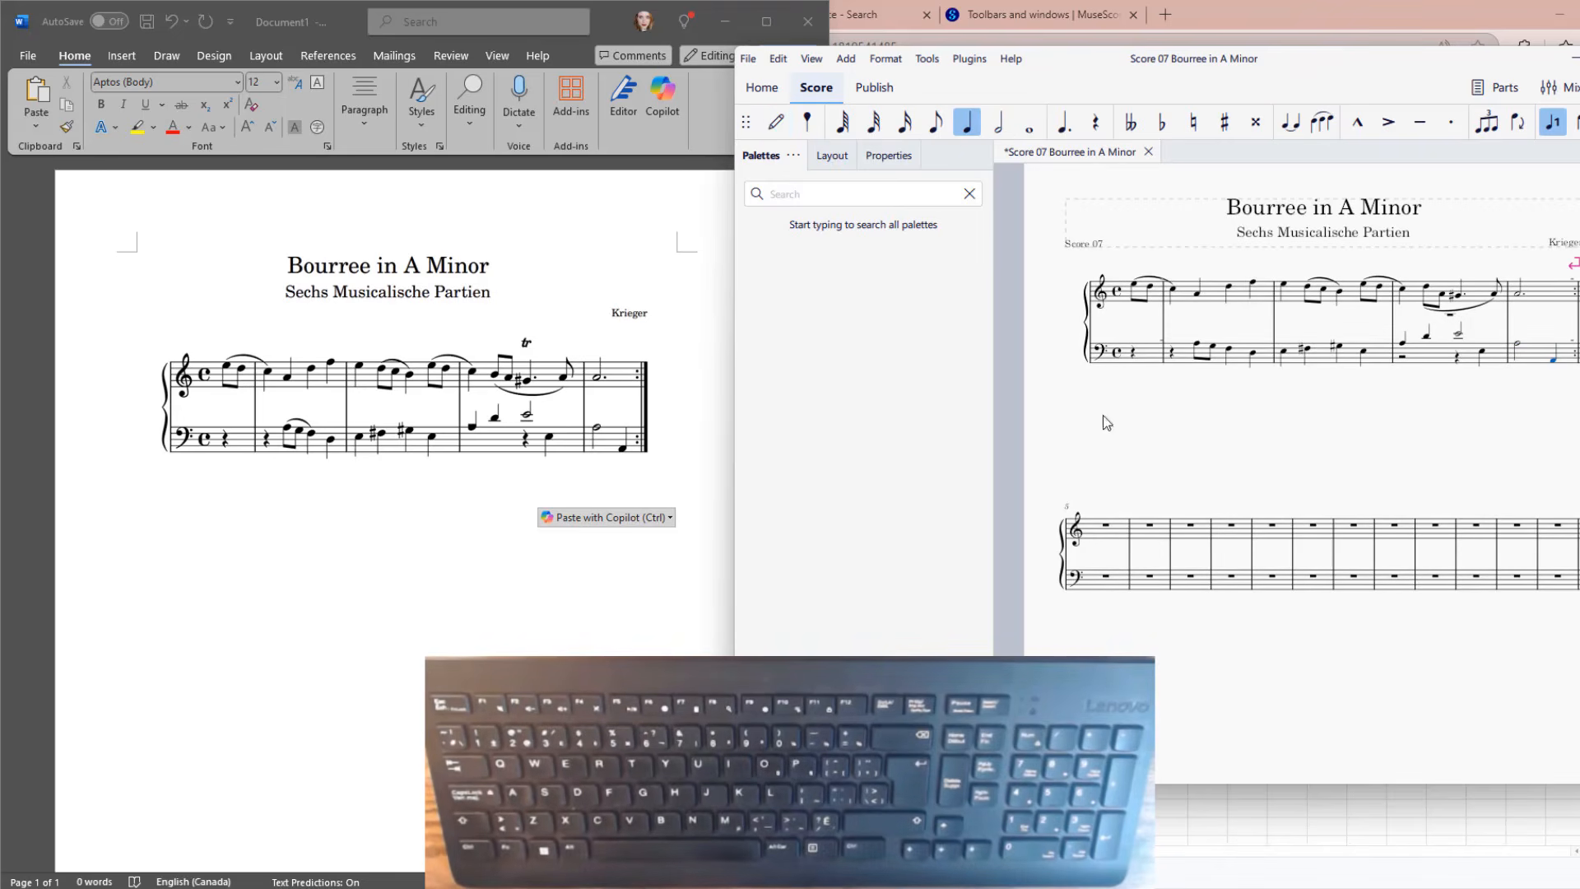
Try adding a slur over the A, G and F in the first full bass measure.
click(1196, 345)
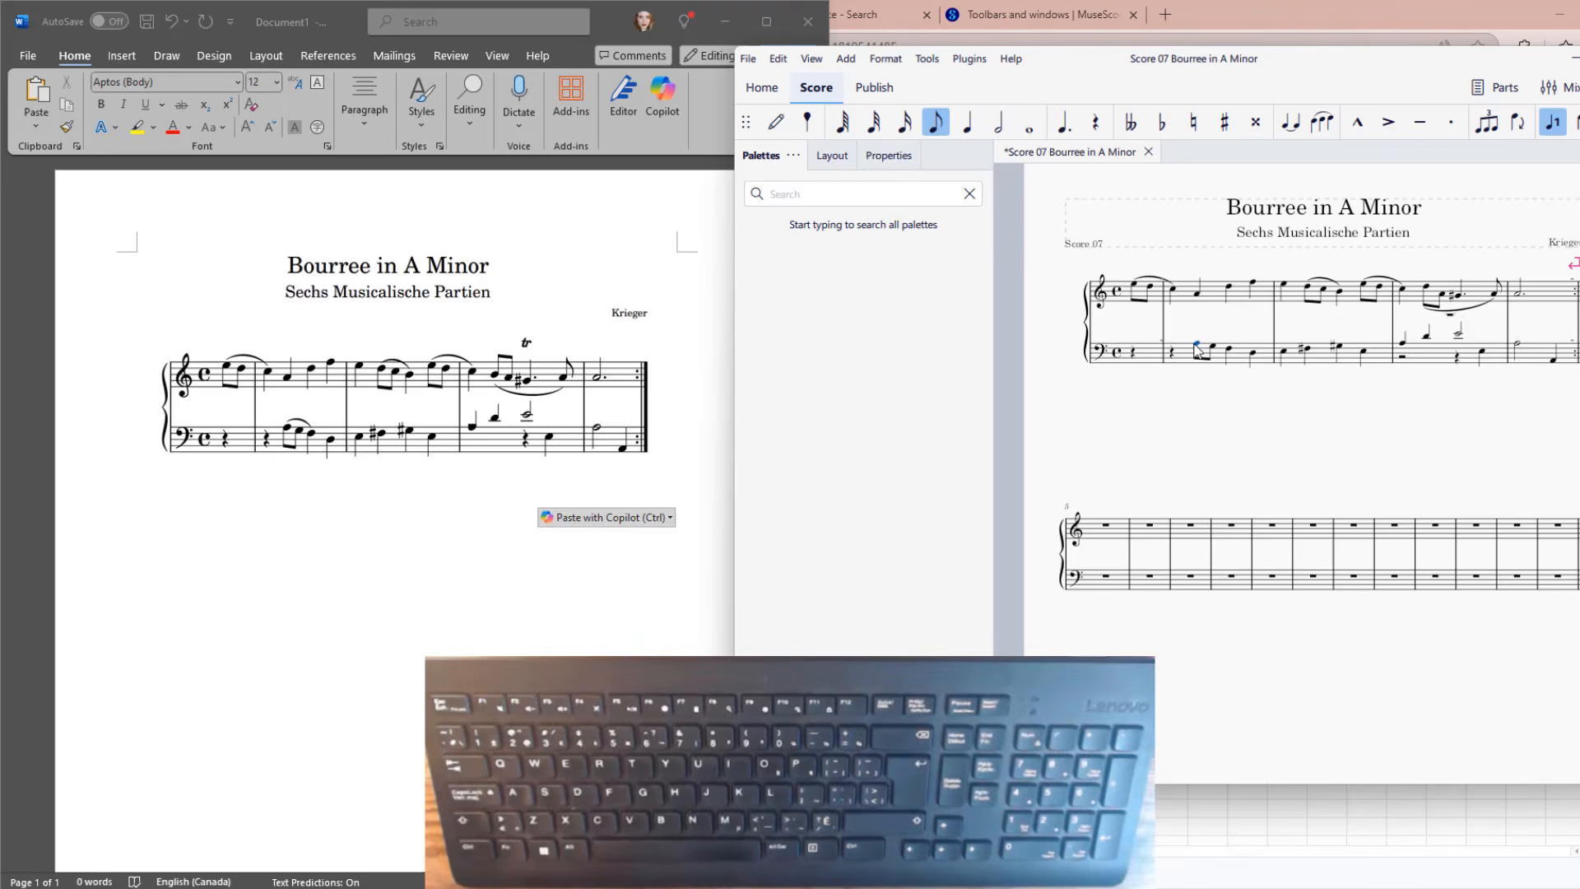
key(shift+Right)
key(shift+Right)
key(s)
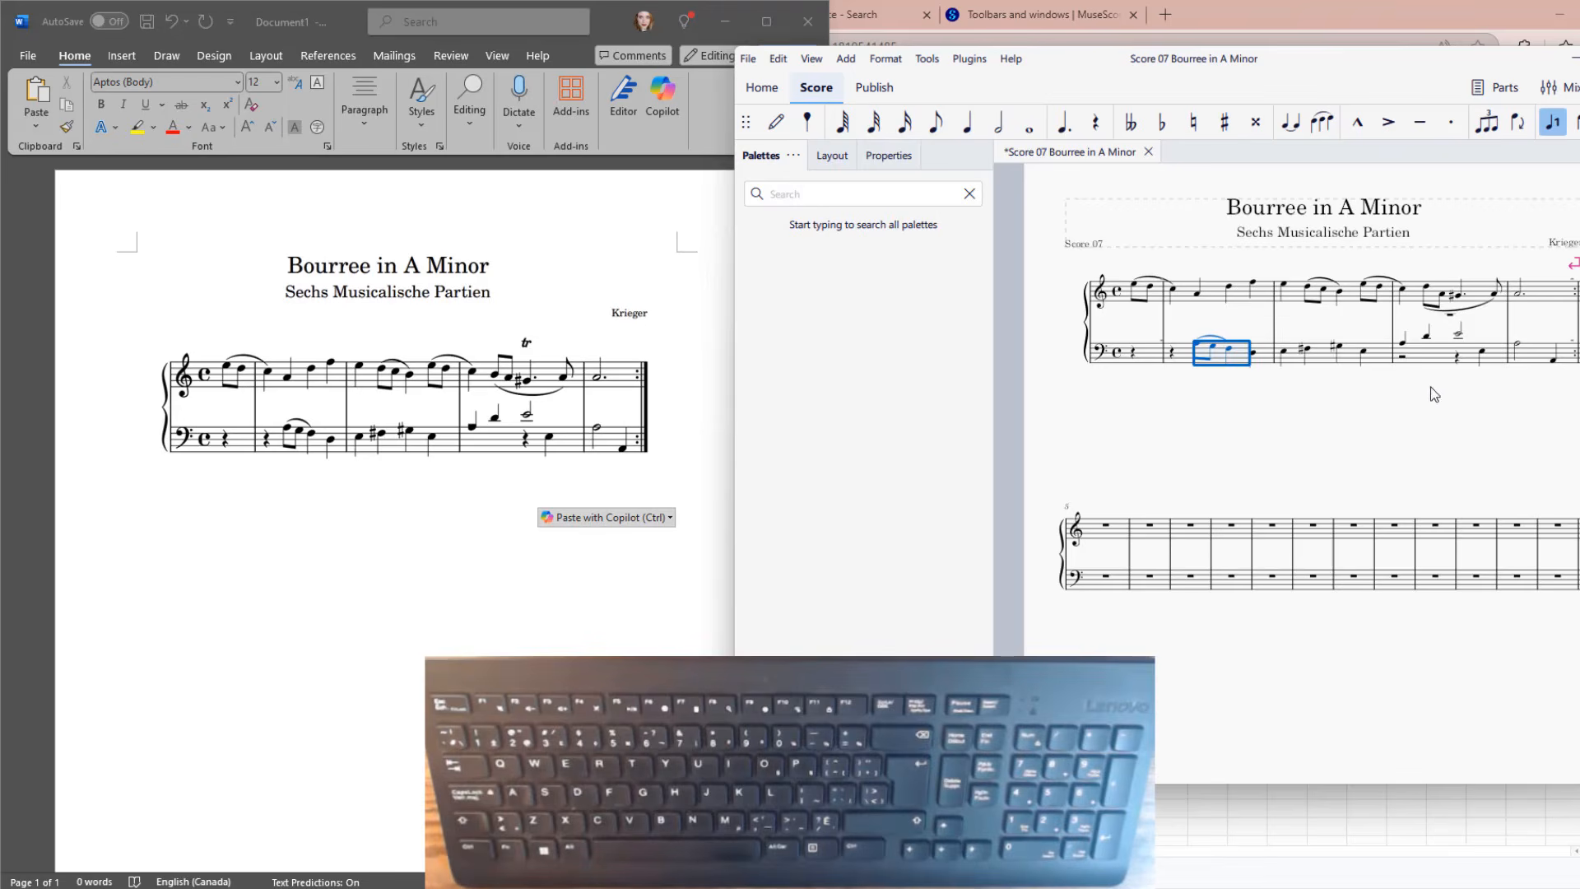
key(Escape)
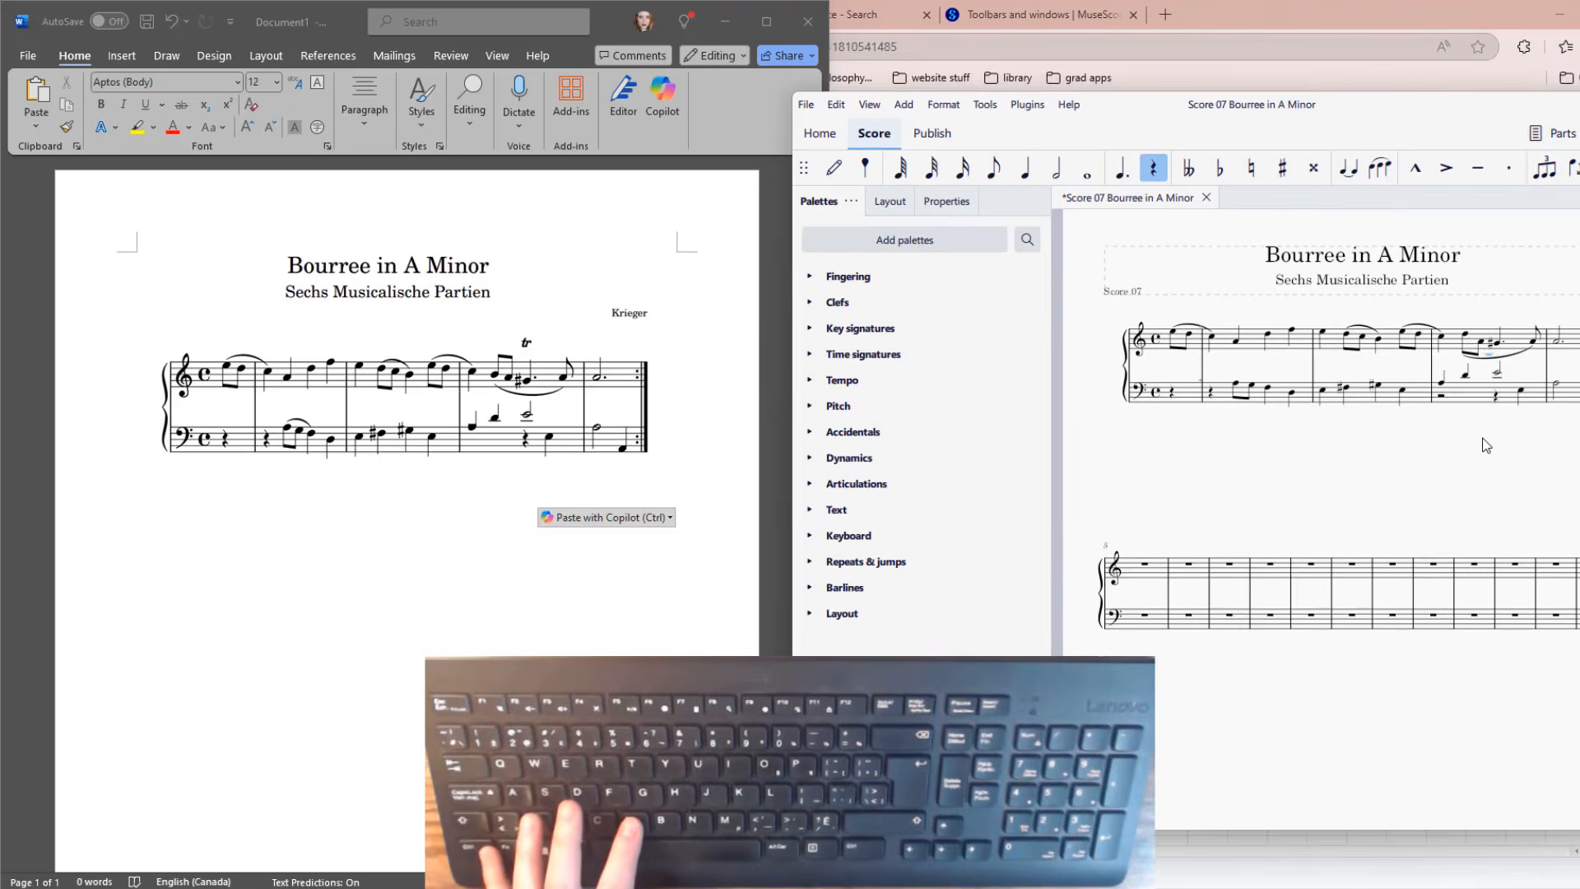
Slur the two beamed eighth notes A and G to the F in the first full bass measure.
click(1238, 384)
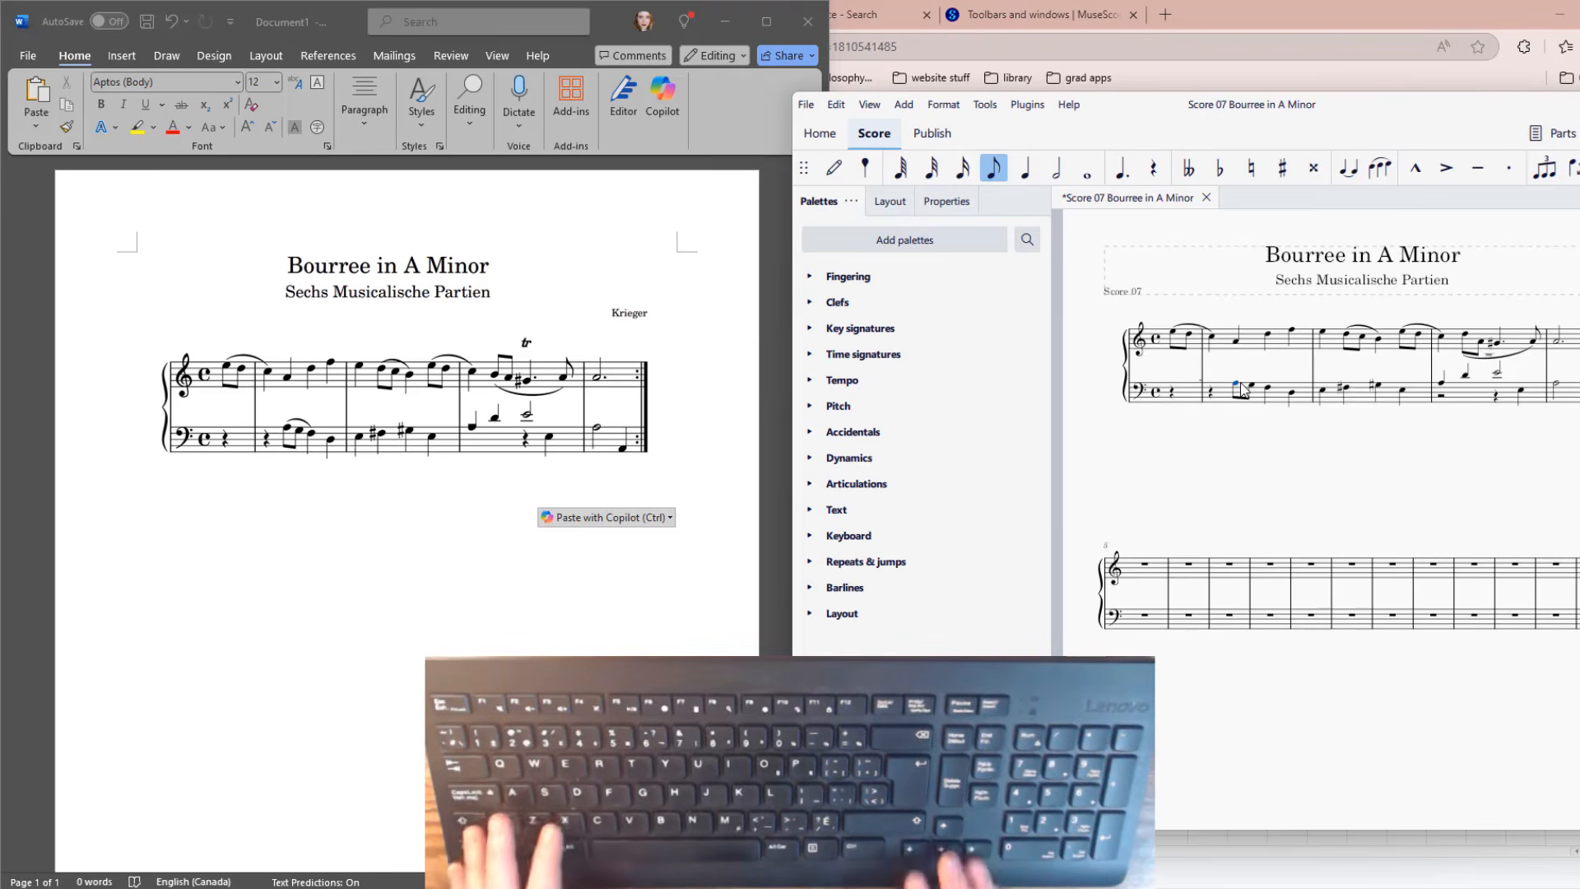
key(shift+Right)
key(shift+Right)
key(s)
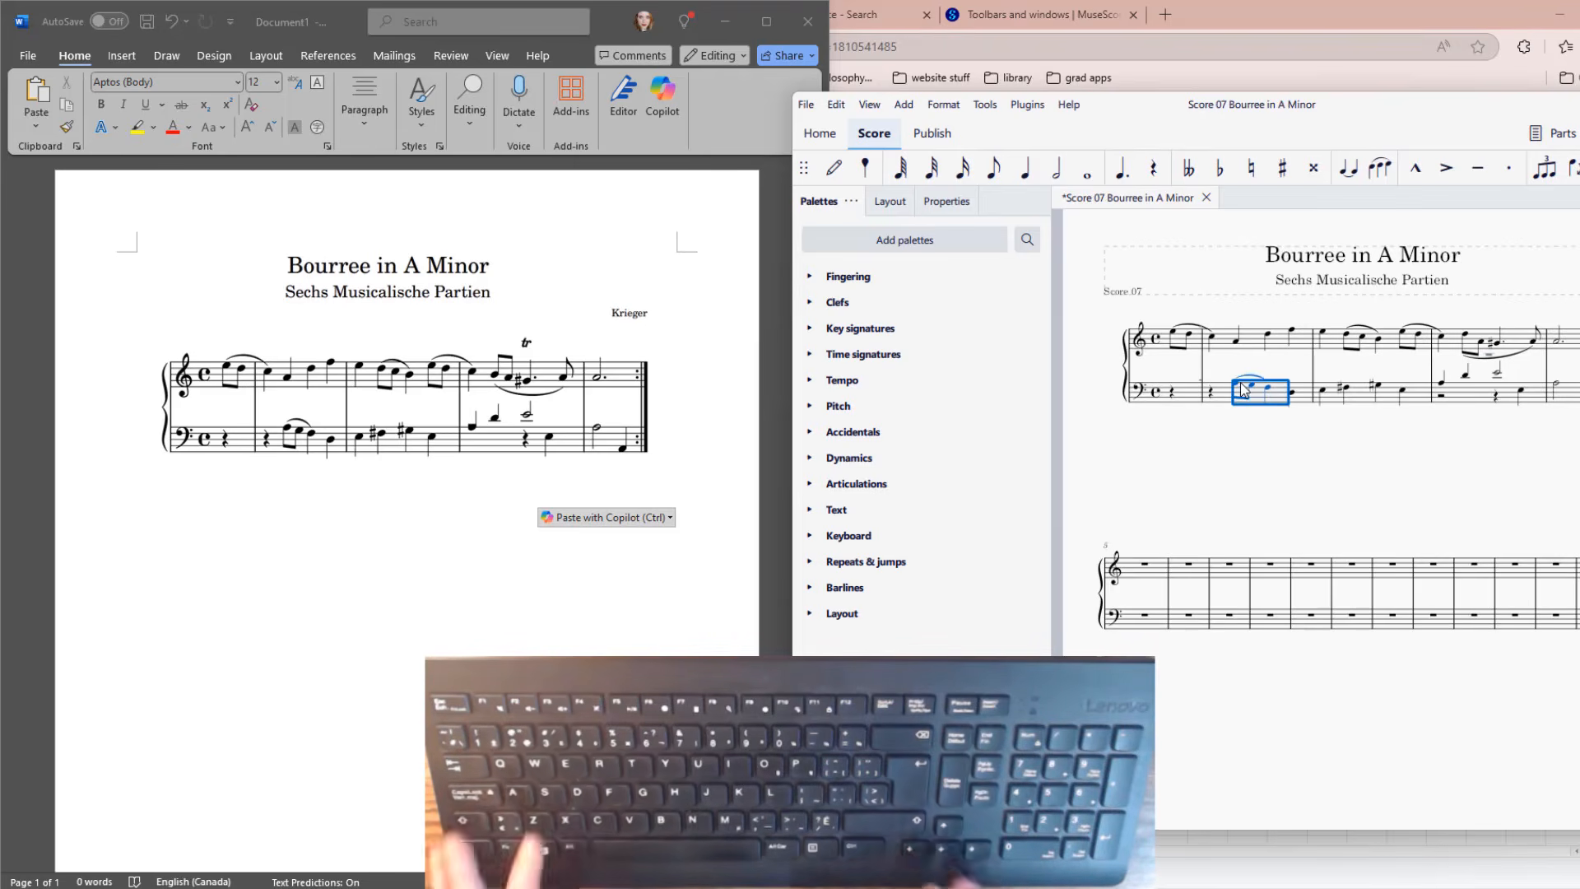
key(Escape)
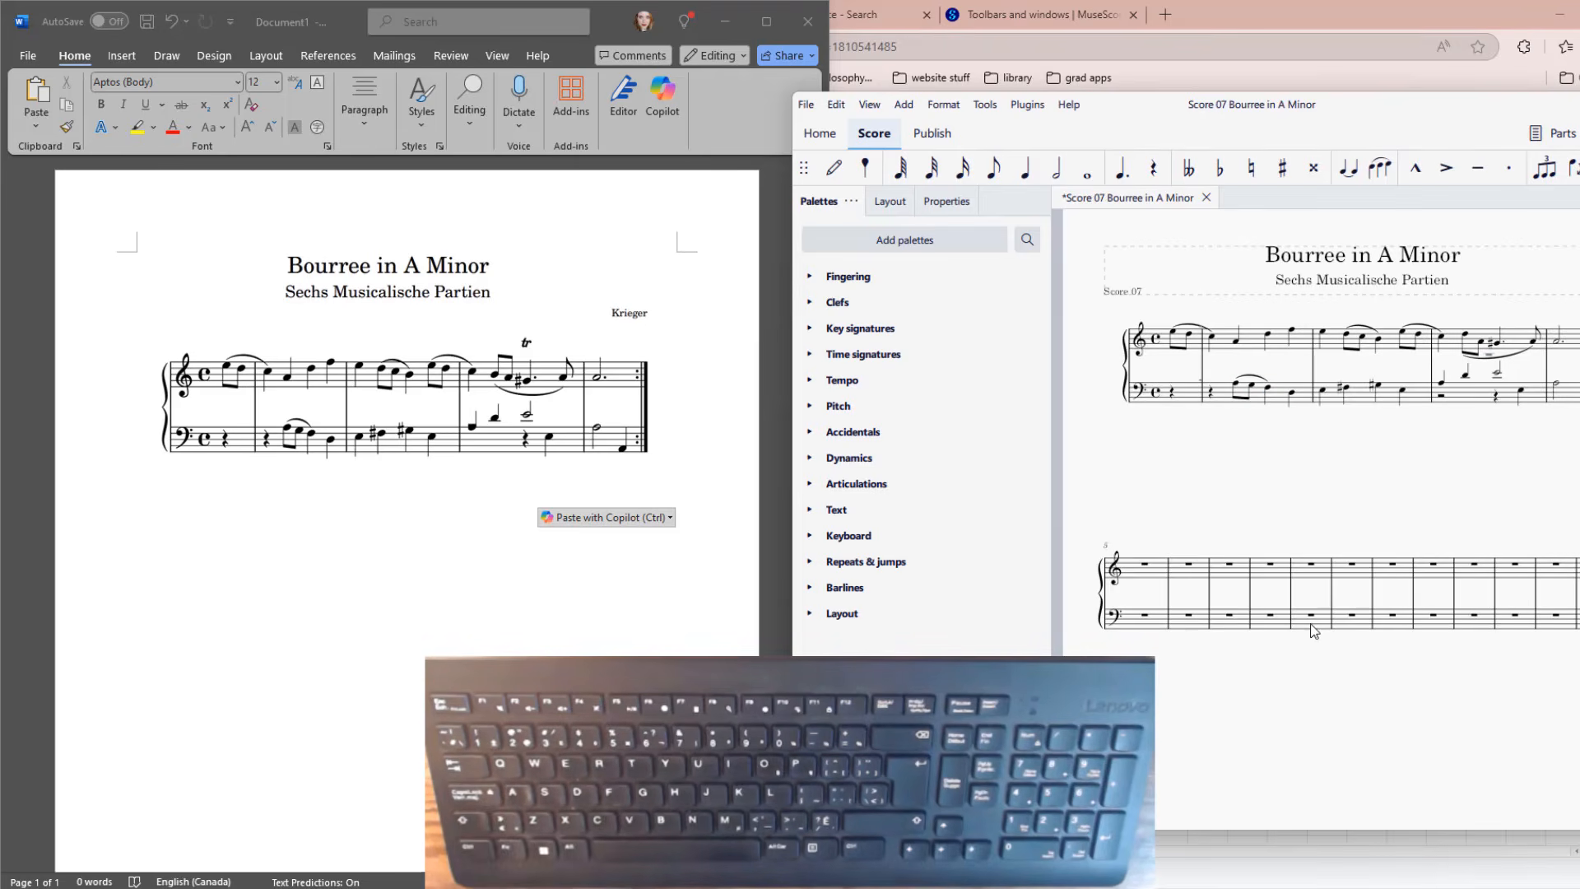